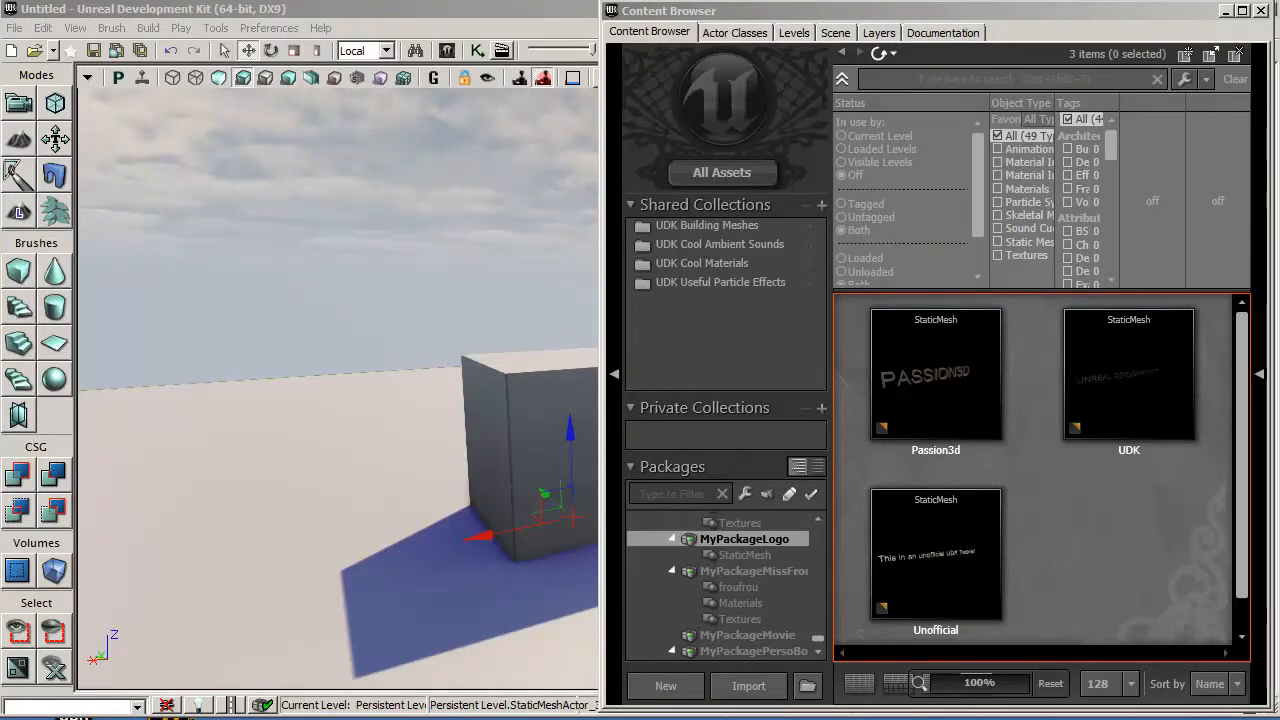
- Import the Toon video as a movie texture named Toon into a new package MyPackageLogoTV and enlarge its thumbnail
{"action": "left_click", "coordinate": [748, 686]}
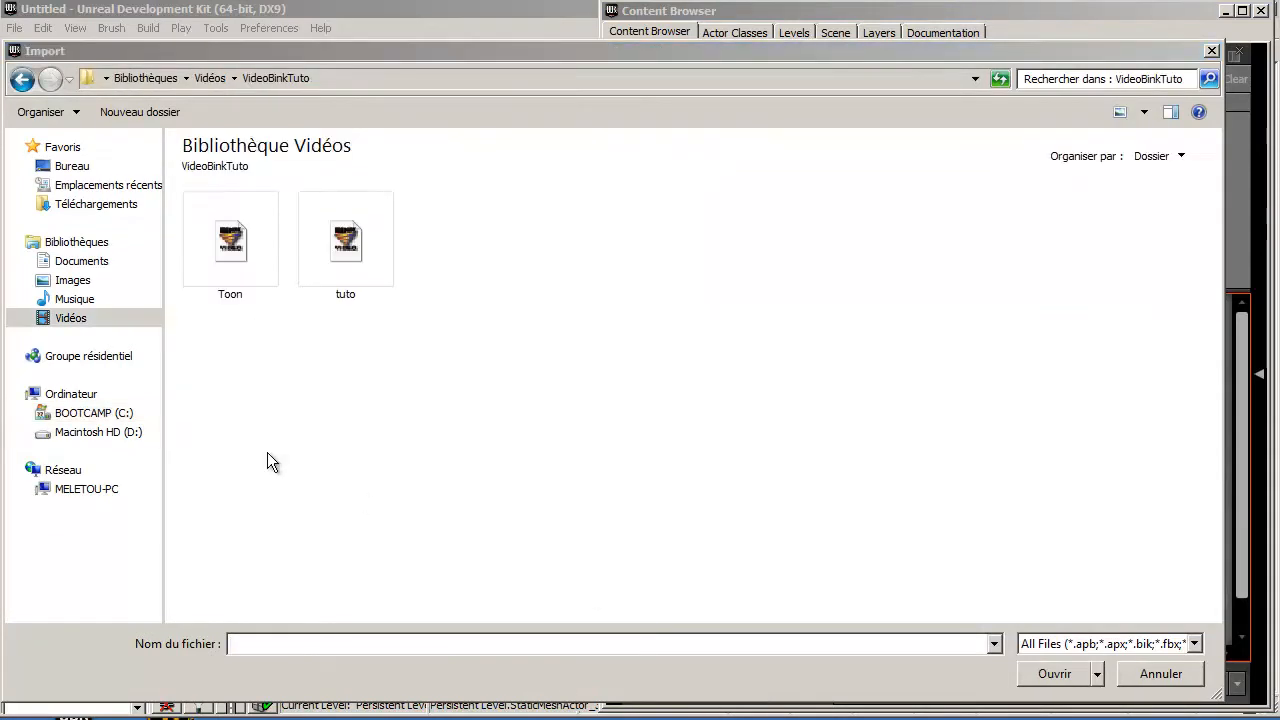
{"action": "left_click", "coordinate": [232, 245]}
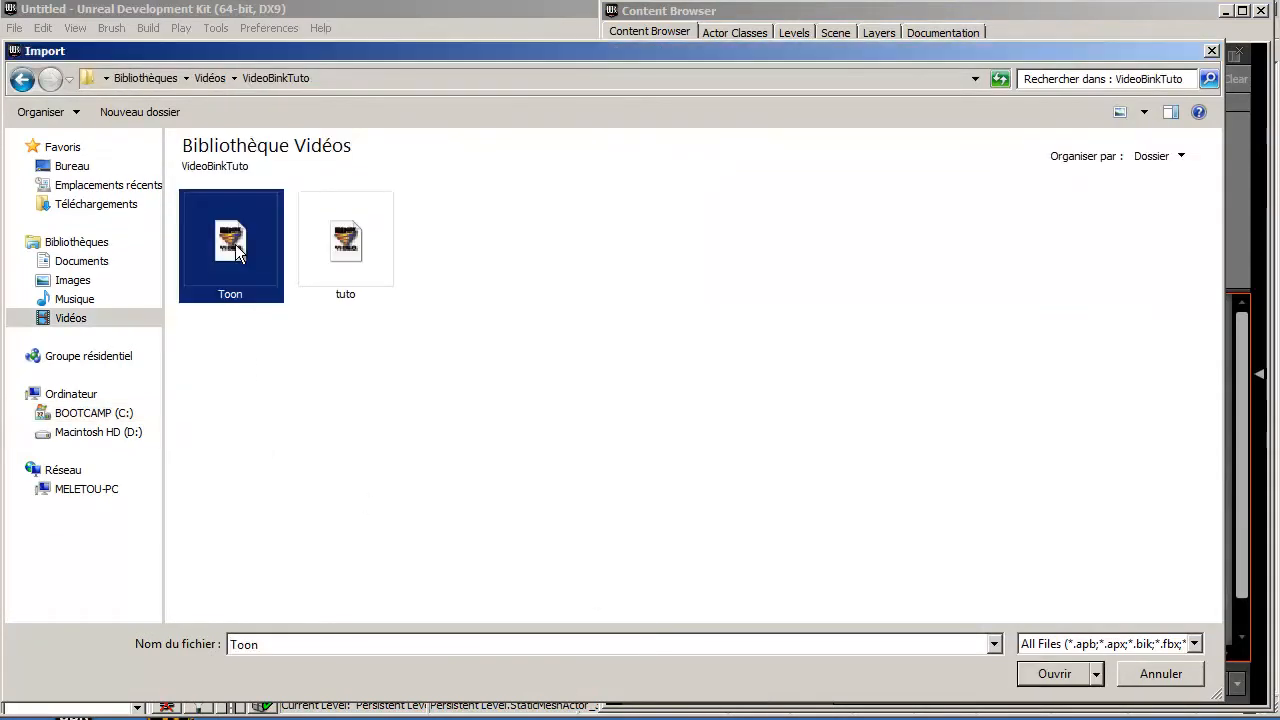
{"action": "left_click", "coordinate": [1054, 674]}
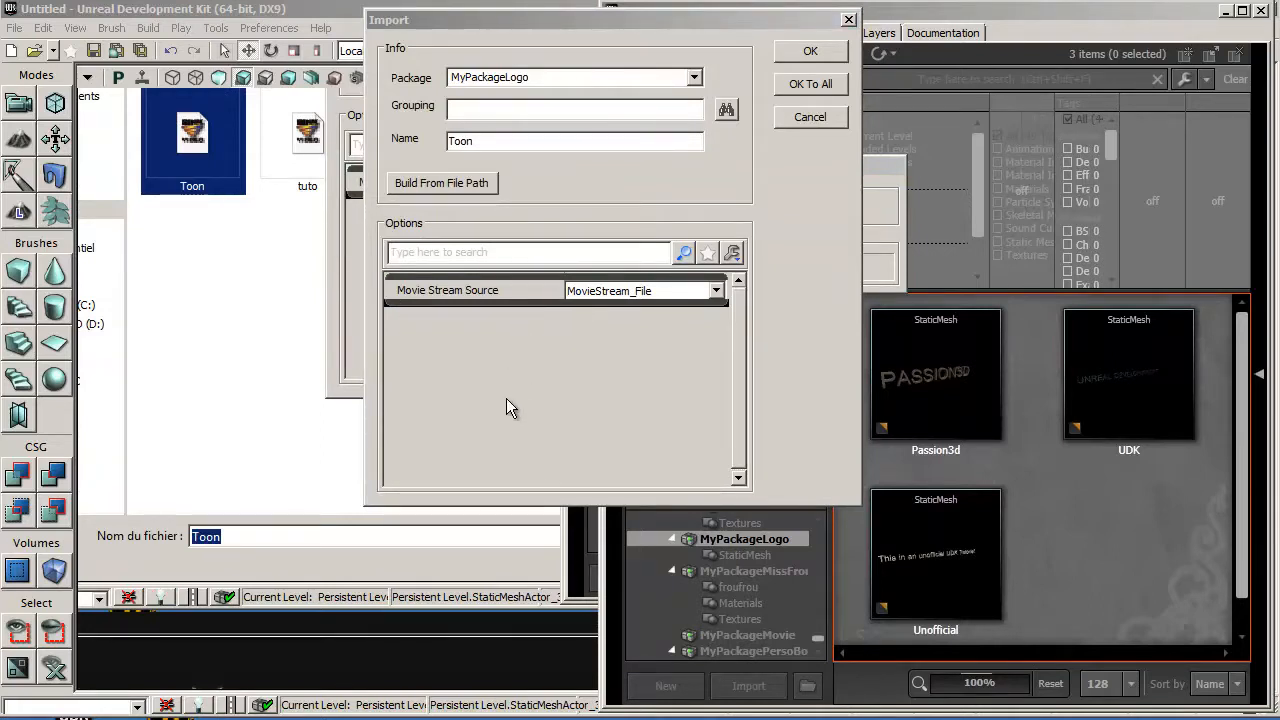
{"action": "left_click", "coordinate": [537, 77]}
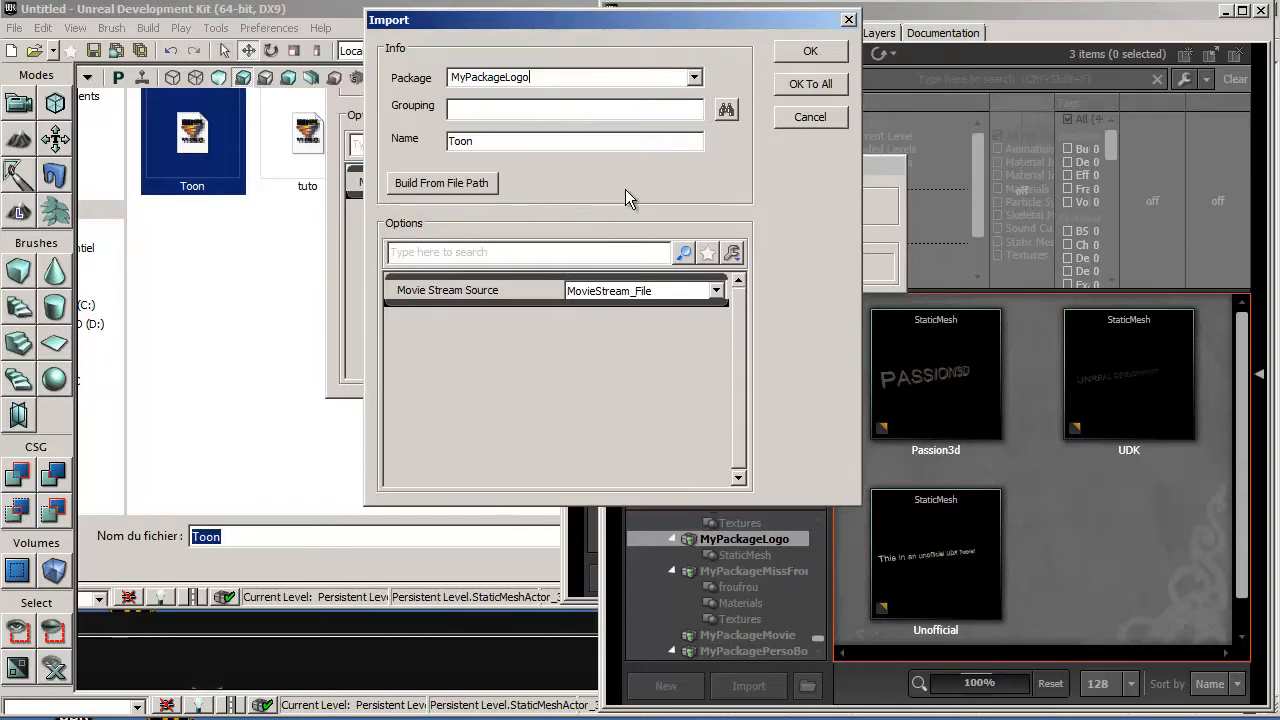
{"action": "type", "text": "TV"}
{"action": "left_click", "coordinate": [806, 54]}
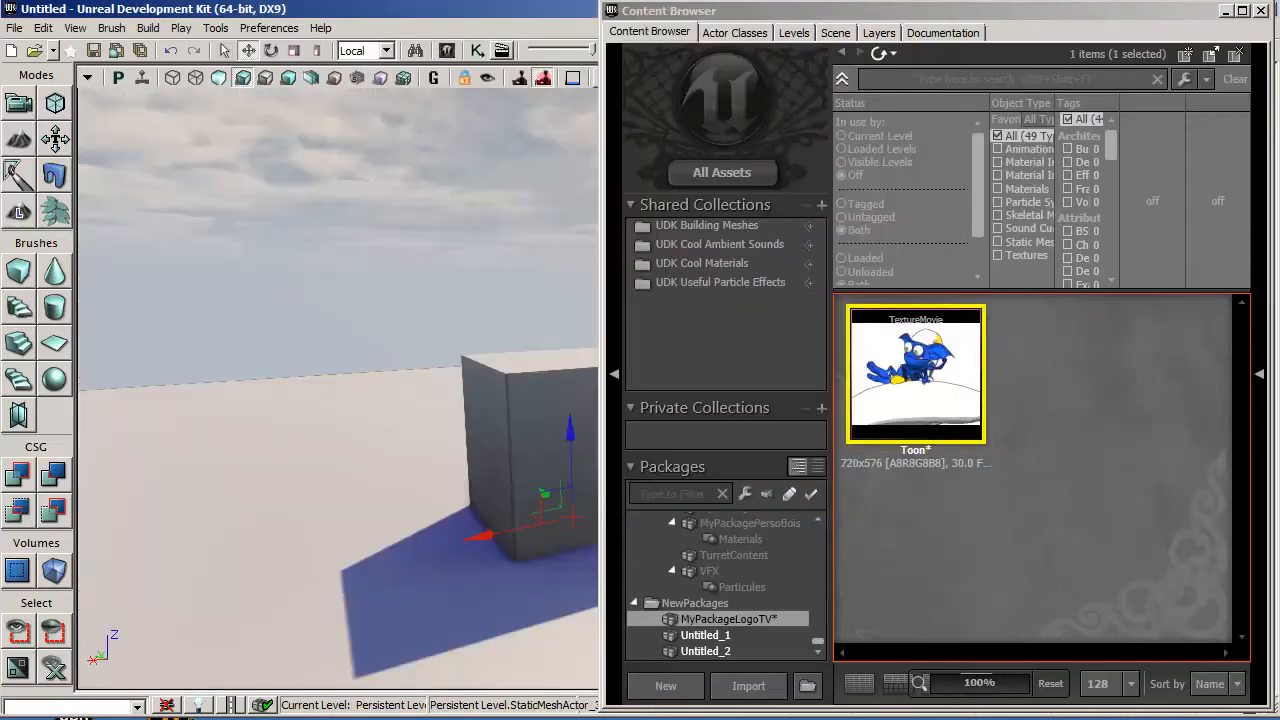
{"action": "scroll", "coordinate": [1040, 470], "scroll_direction": "up", "scroll_amount": 1, "text": "ctrl"}
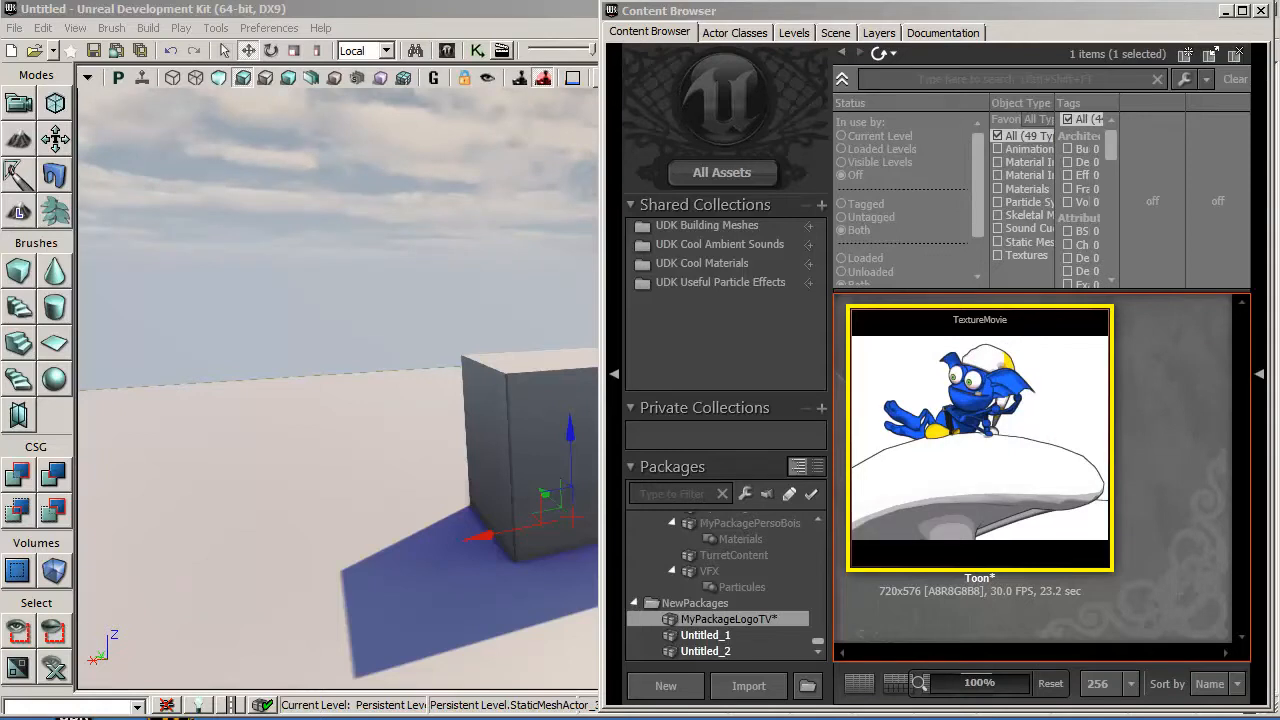
- Create a new material named MY_TV in the package MyPackageLogoTV
{"action": "left_click", "coordinate": [856, 626]}
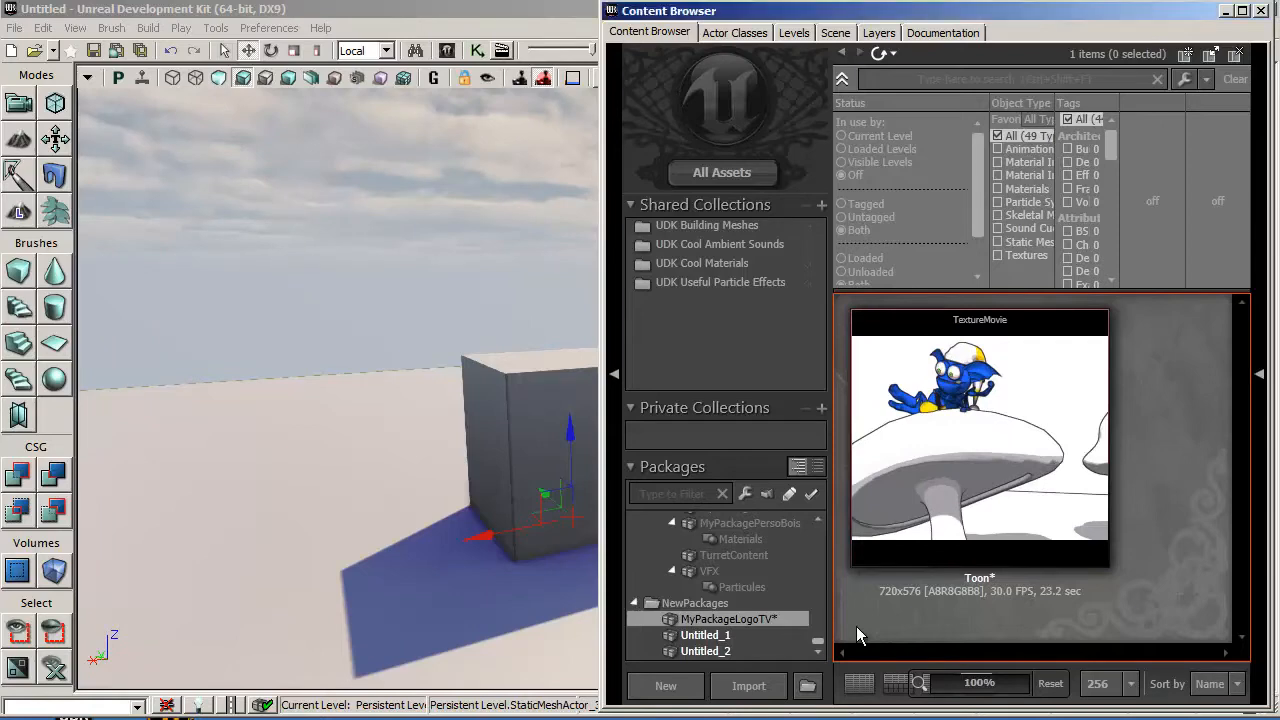
{"action": "right_click", "coordinate": [856, 626]}
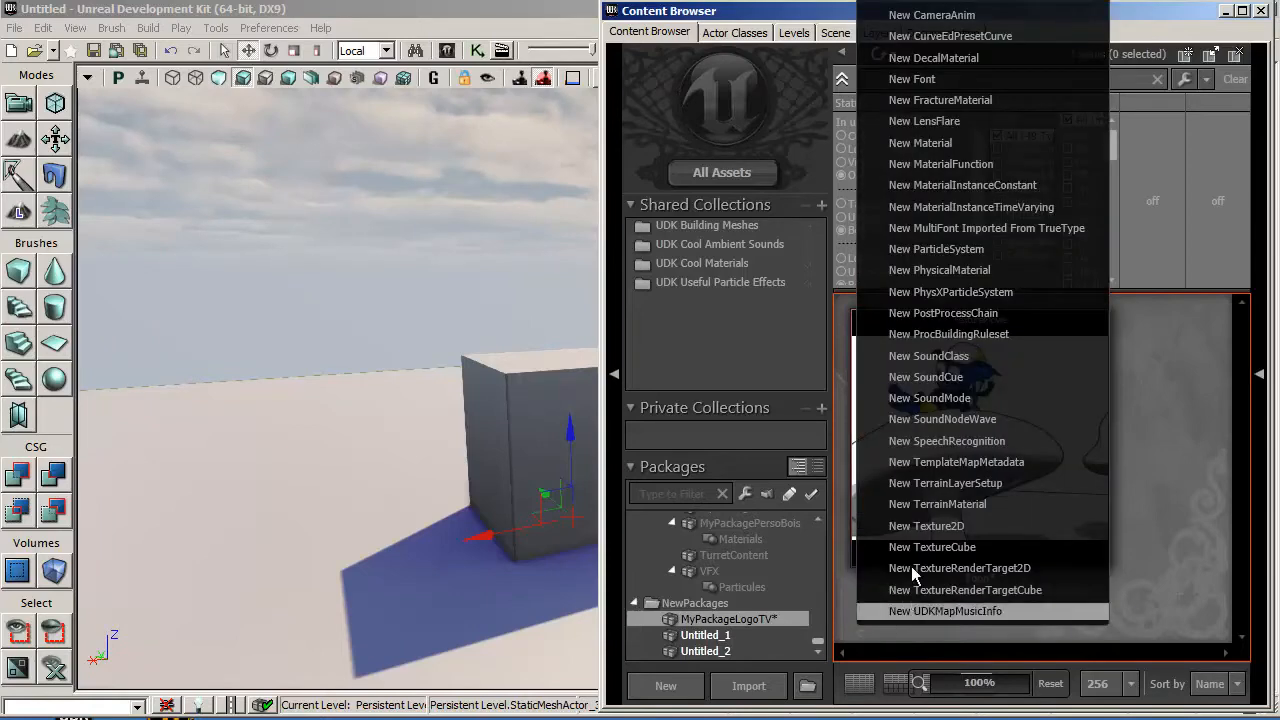
{"action": "left_click", "coordinate": [955, 141]}
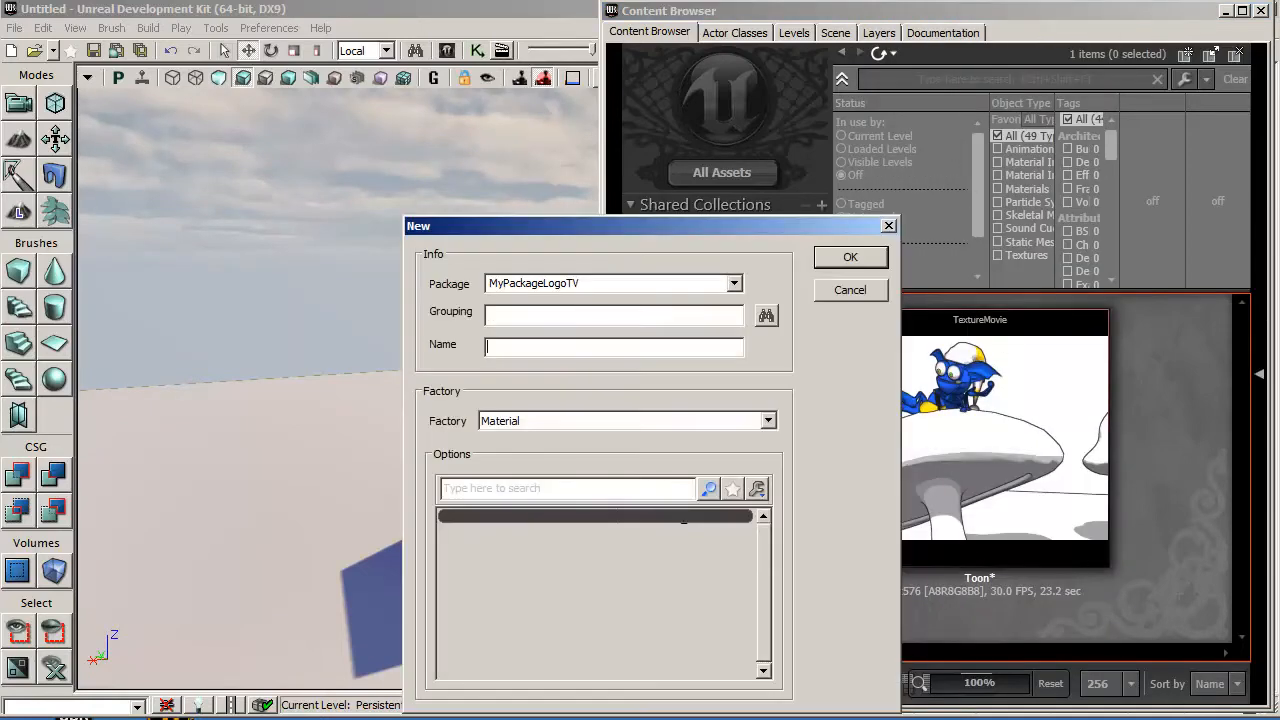
{"action": "type", "text": "MY_TV"}
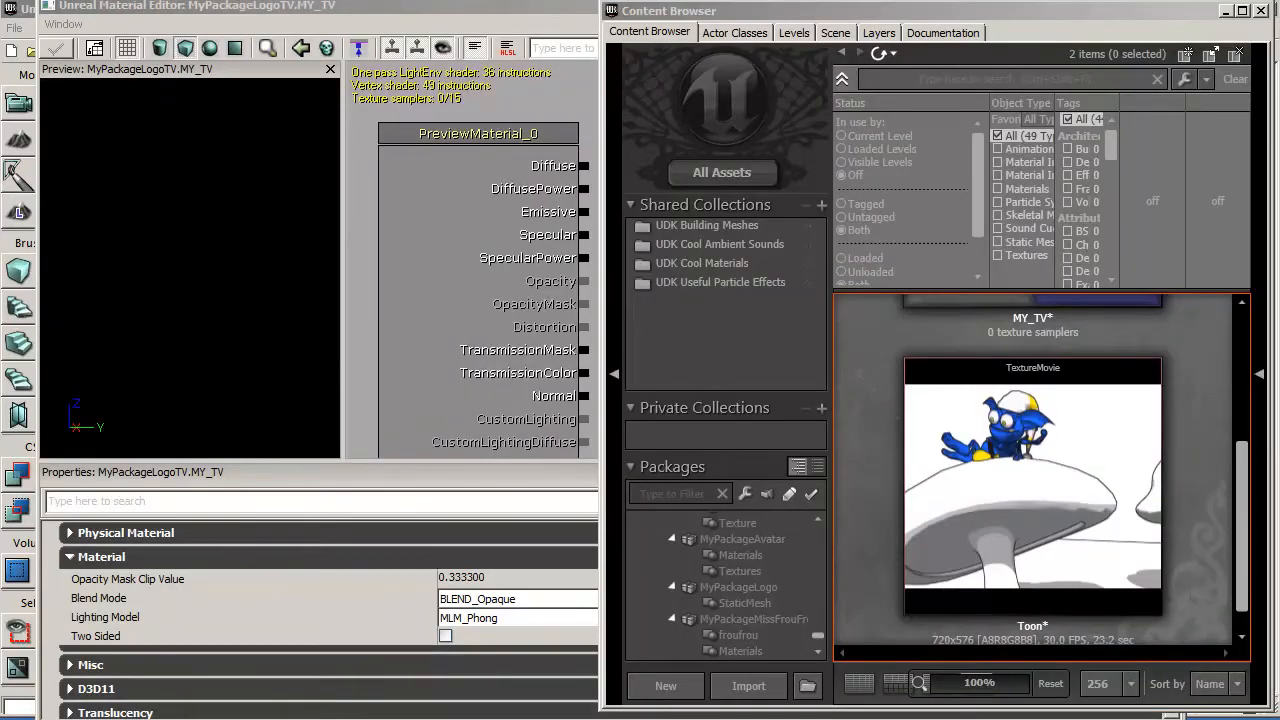
- Add a Texture Sample node using the Toon movie texture to the MY_TV material
{"action": "mouse_move", "coordinate": [1012, 462]}
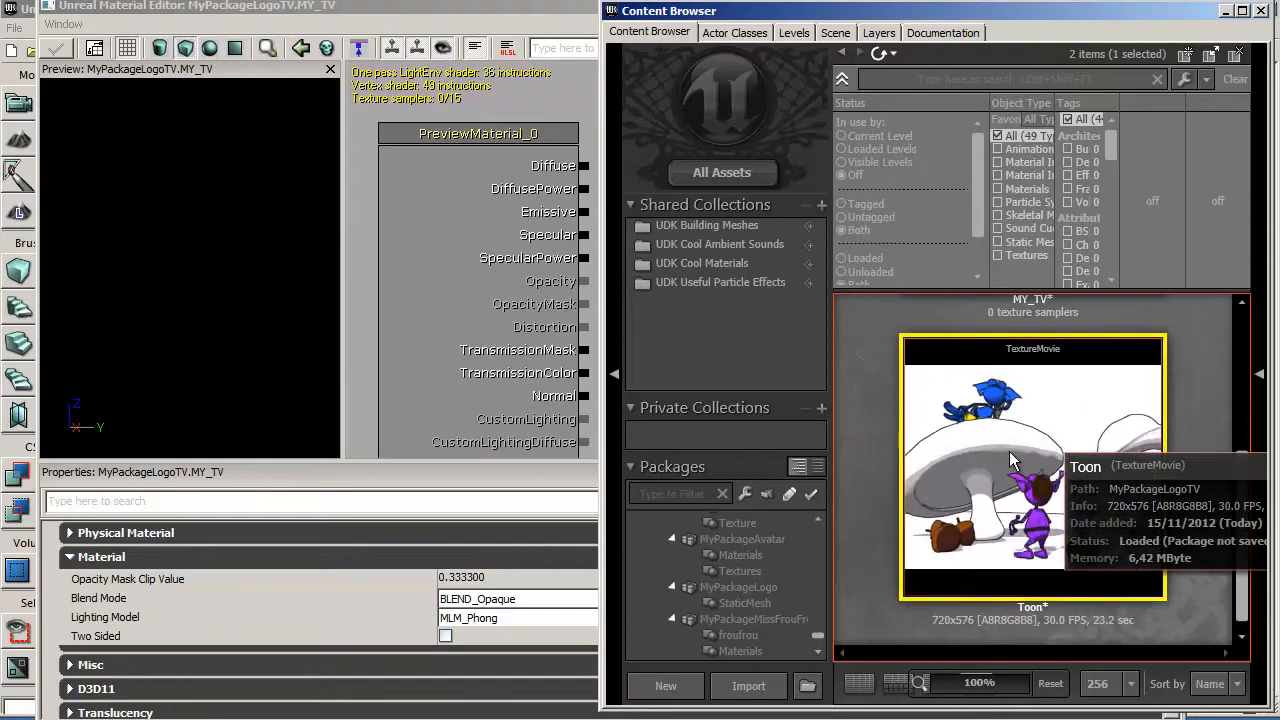
{"action": "left_click", "coordinate": [570, 95]}
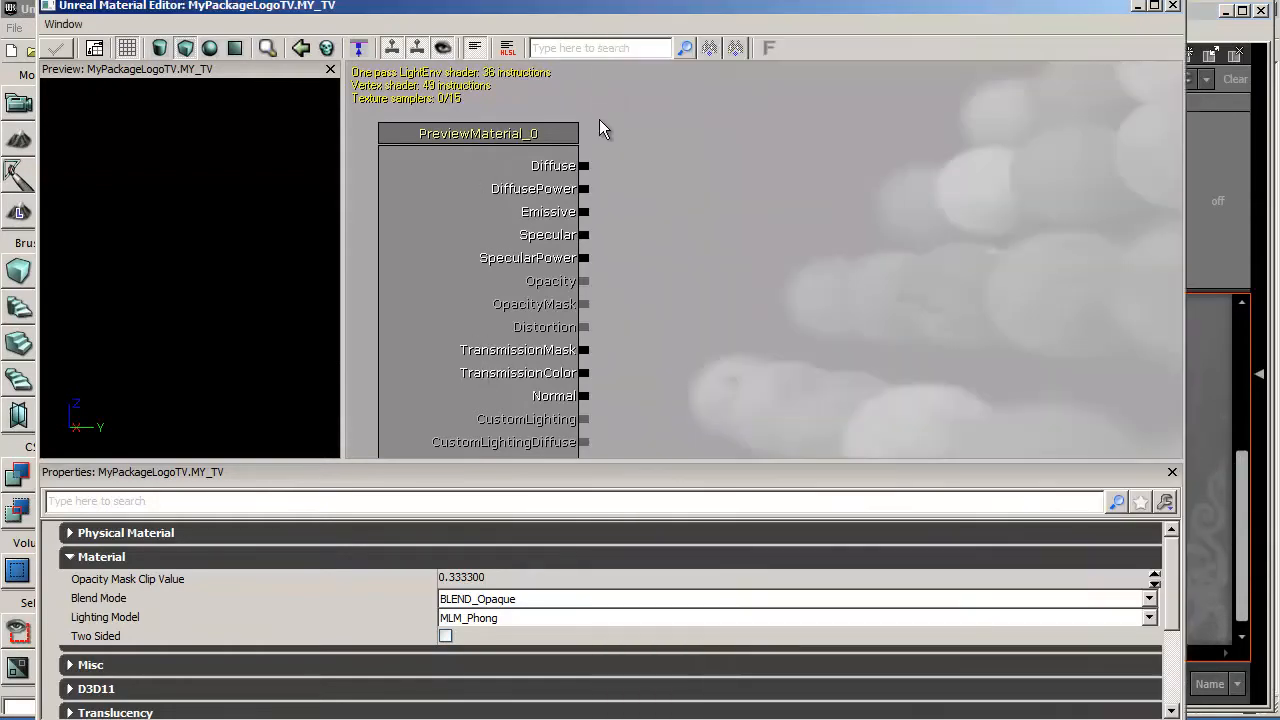
{"action": "right_click", "coordinate": [692, 79]}
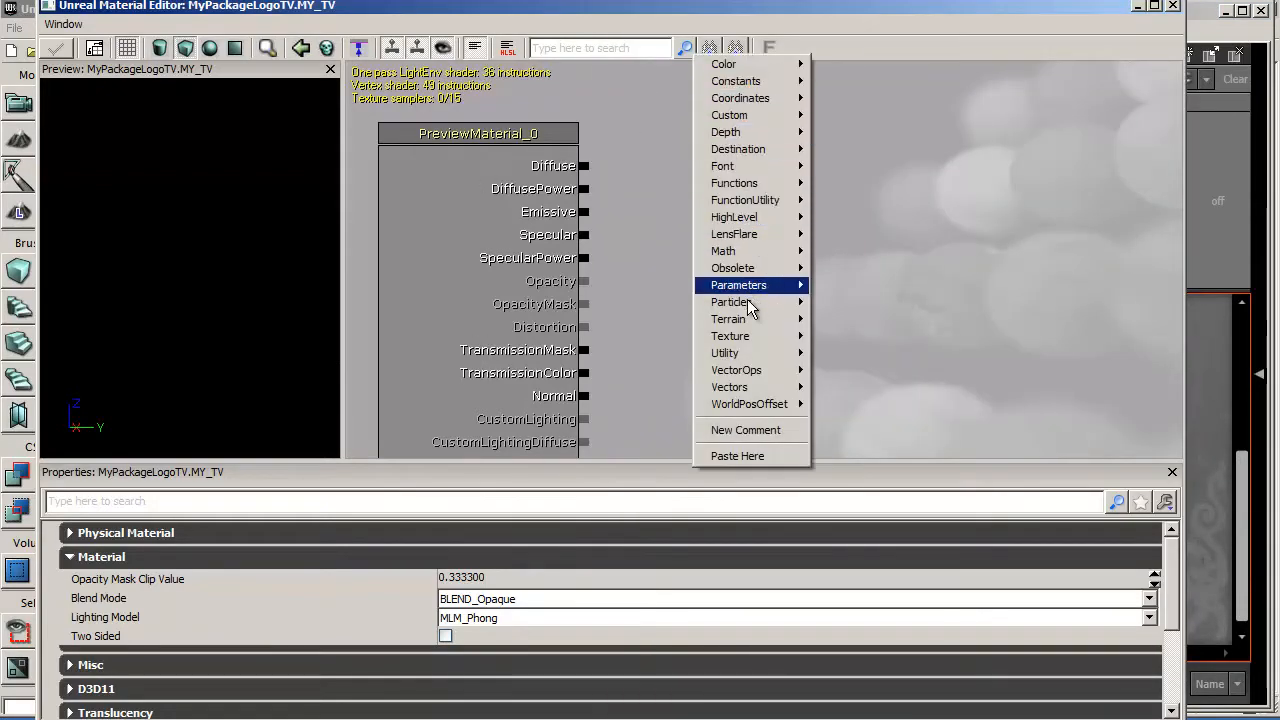
{"action": "mouse_move", "coordinate": [749, 336]}
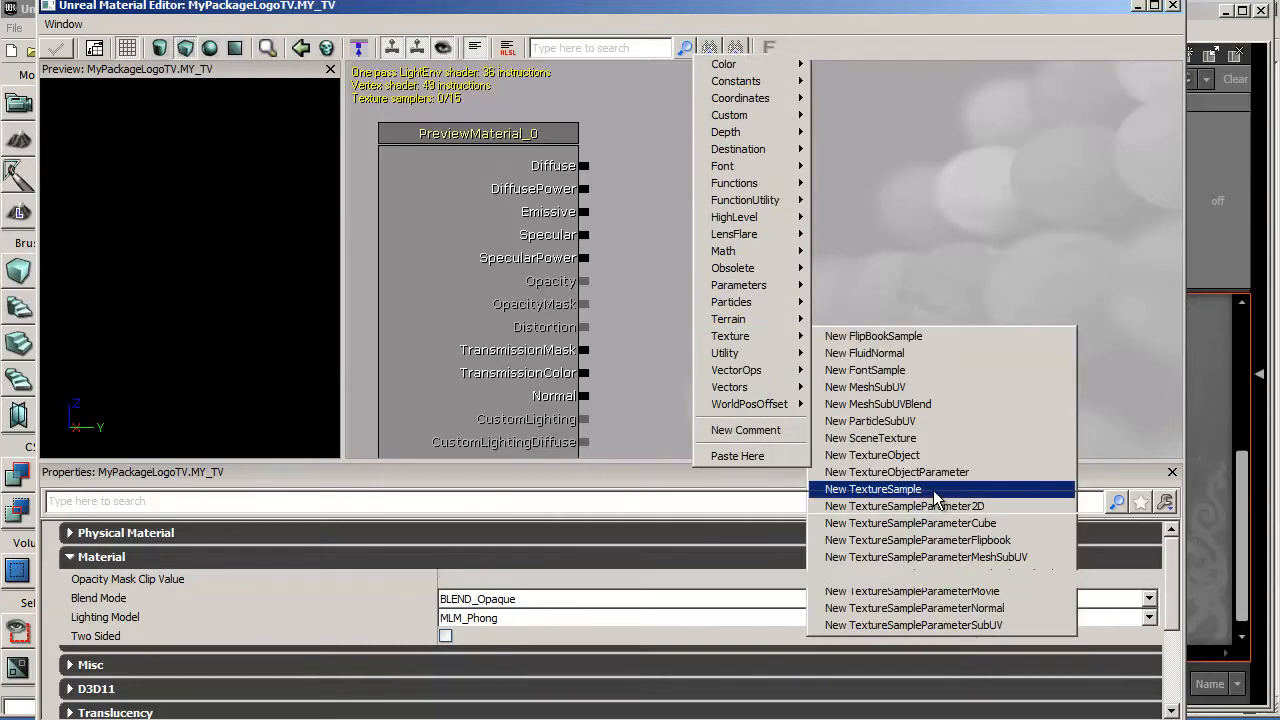
{"action": "left_click", "coordinate": [933, 490]}
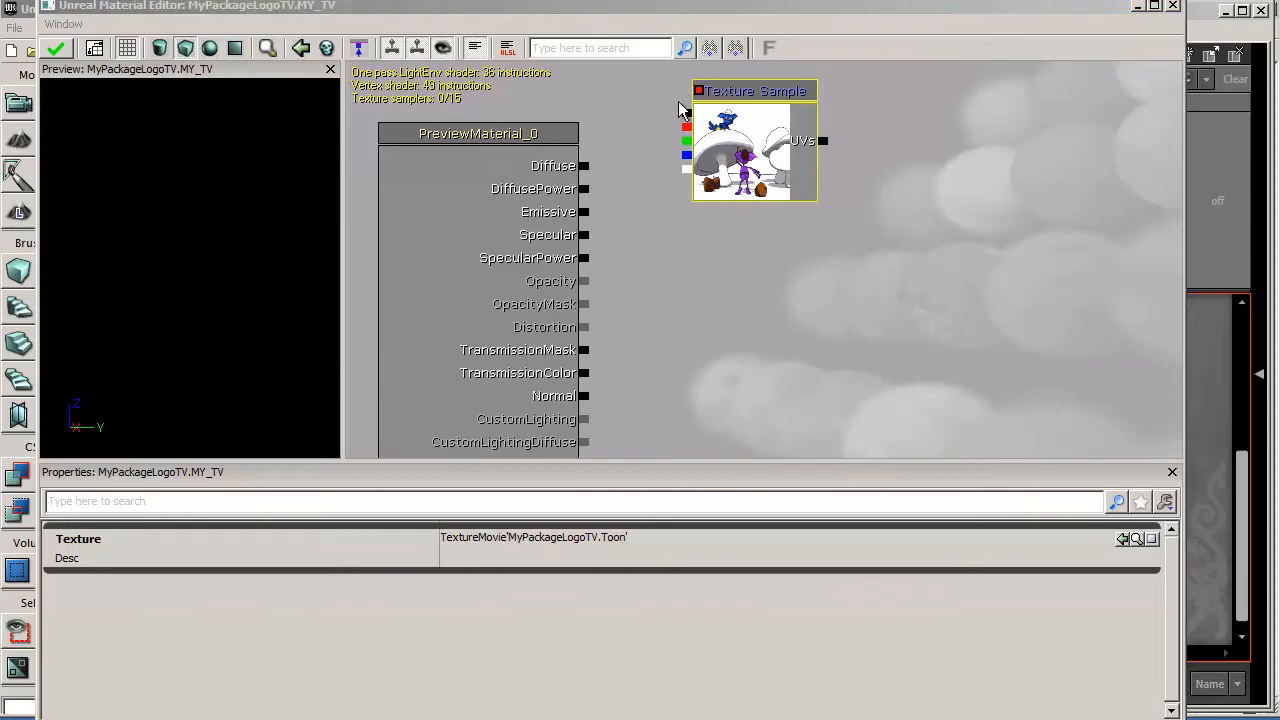
- Connect the Texture Sample's colour output to Diffuse and Emissive, apply the material changes and close the Material Editor
{"action": "left_click_drag", "start_coordinate": [686, 114], "coordinate": [584, 166]}
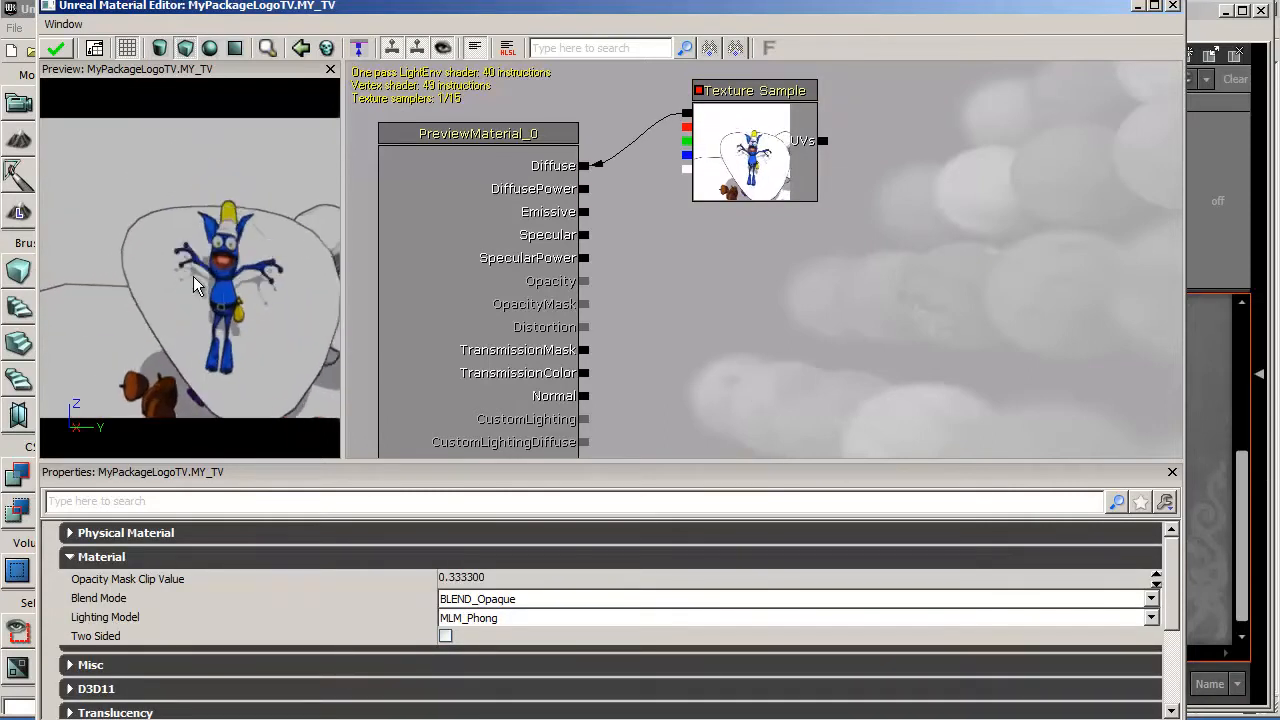
{"action": "left_click_drag", "start_coordinate": [203, 287], "coordinate": [107, 419]}
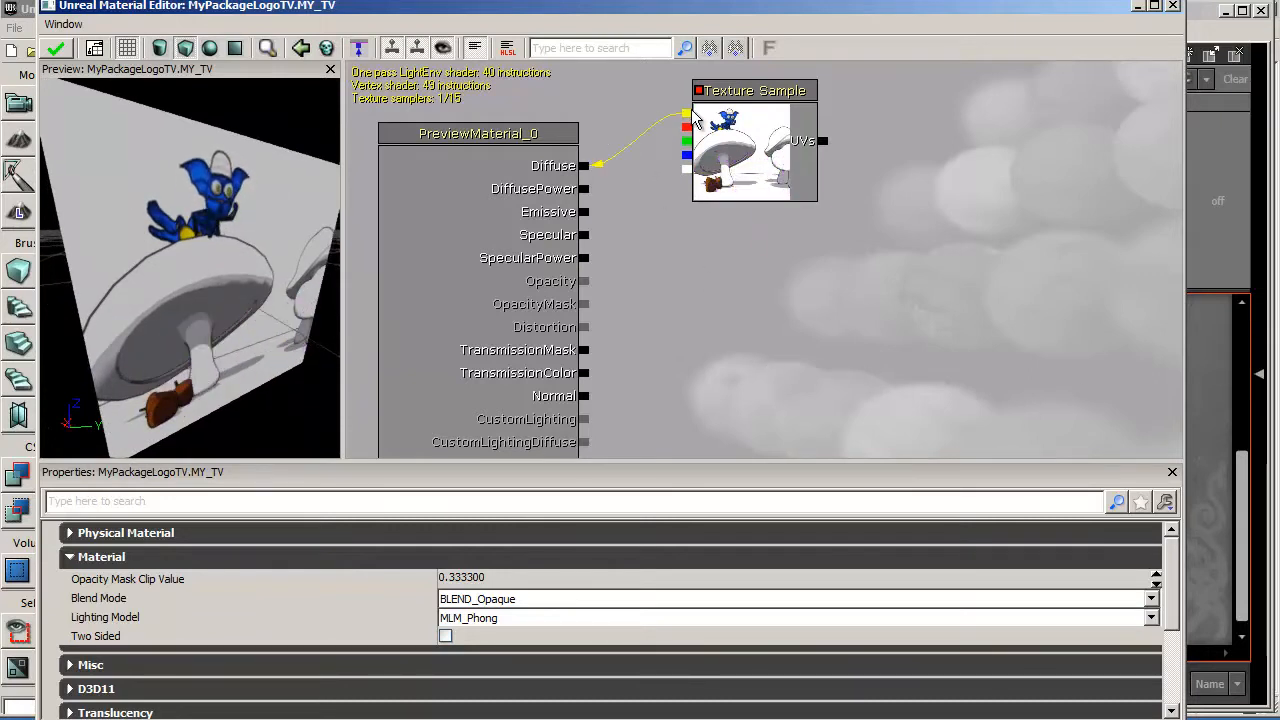
{"action": "left_click_drag", "start_coordinate": [686, 113], "coordinate": [588, 222]}
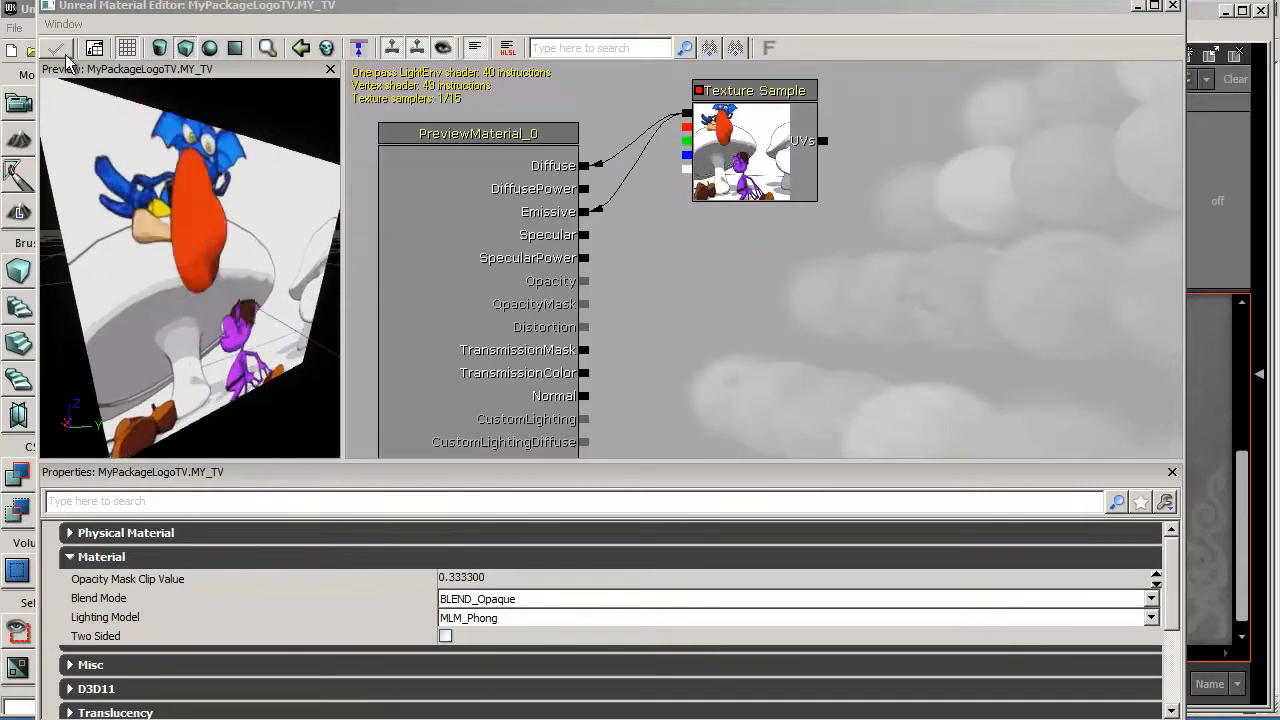
{"action": "left_click", "coordinate": [1174, 7]}
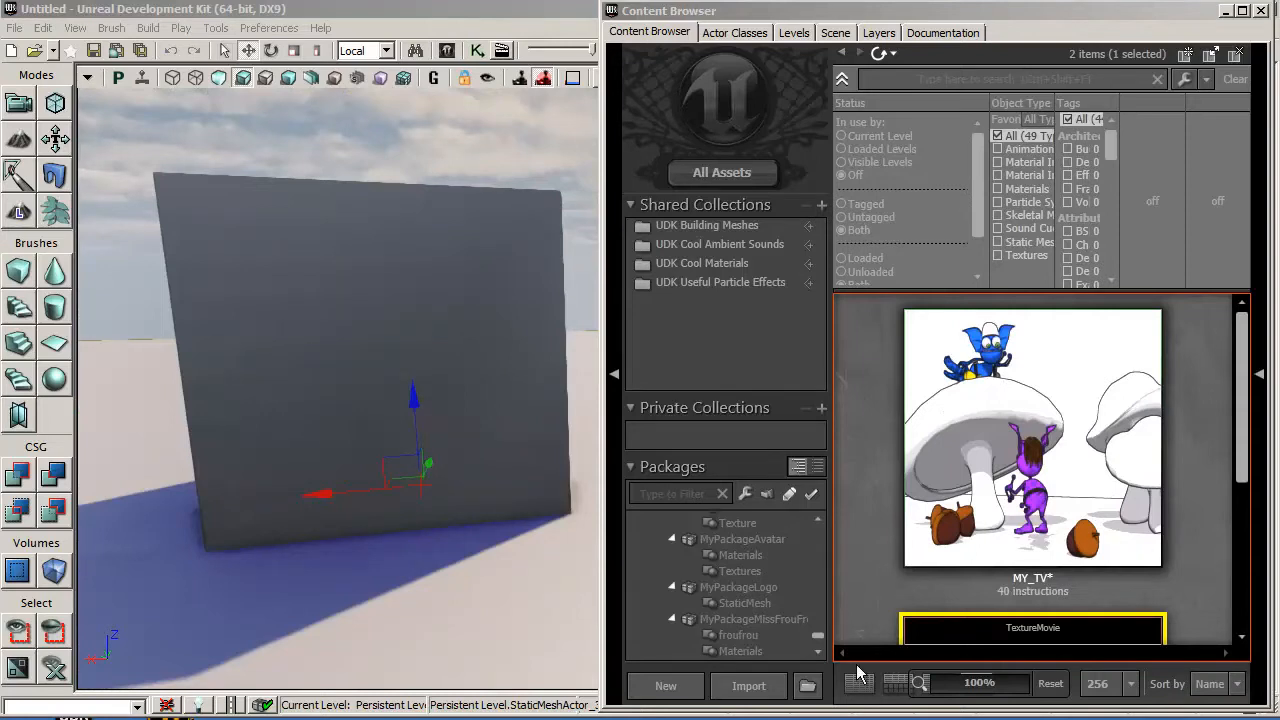
- Apply the MY_TV material to the cube in the level
{"action": "left_click", "coordinate": [1039, 391]}
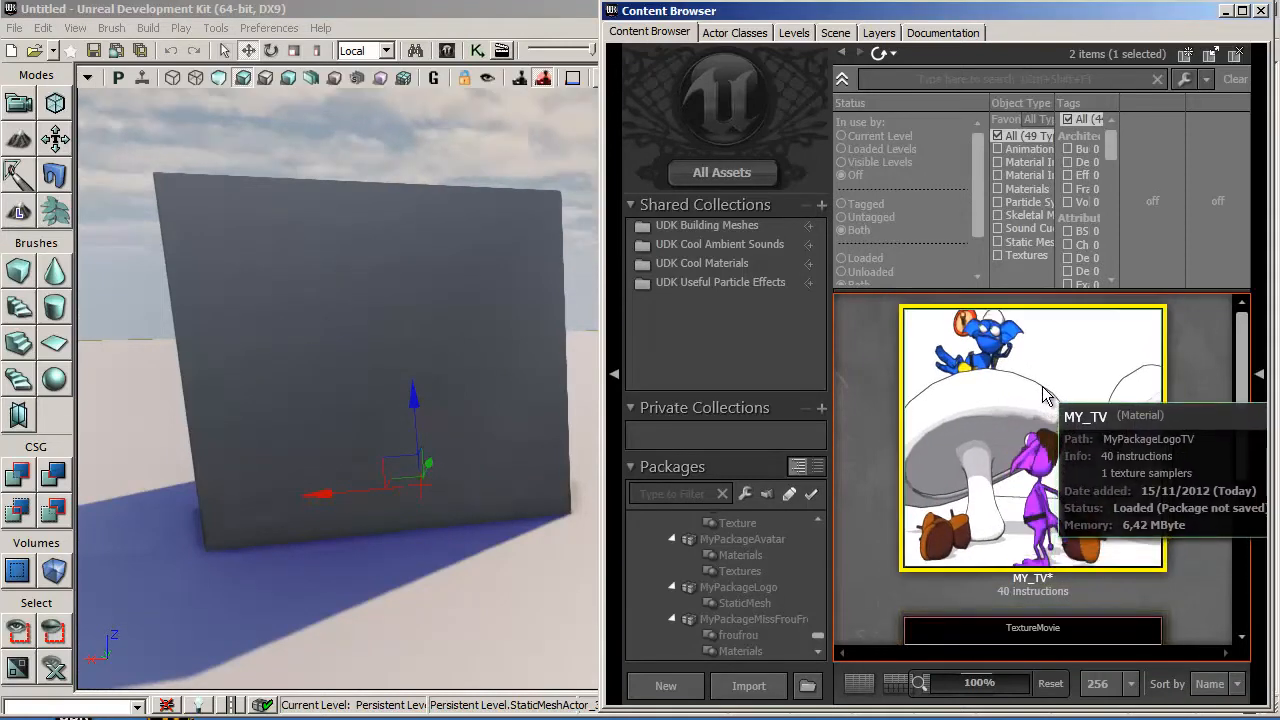
{"action": "left_click_drag", "start_coordinate": [1043, 393], "coordinate": [484, 334]}
{"action": "left_click_drag", "start_coordinate": [385, 338], "coordinate": [385, 338]}
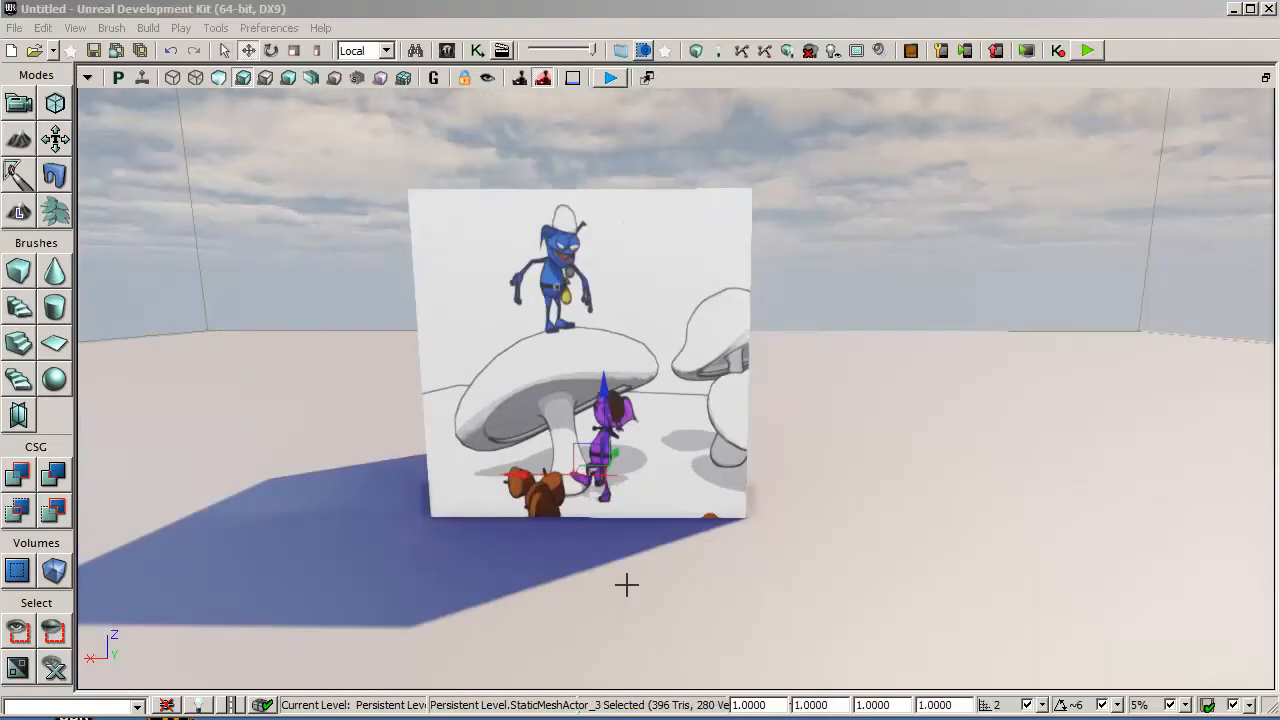
{"action": "mouse_move", "coordinate": [626, 585]}
{"action": "left_mouse_down"}
{"action": "mouse_move", "coordinate": [617, 596]}
{"action": "mouse_move", "coordinate": [617, 574]}
{"action": "mouse_move", "coordinate": [611, 594]}
{"action": "mouse_move", "coordinate": [626, 585]}
{"action": "left_mouse_up"}
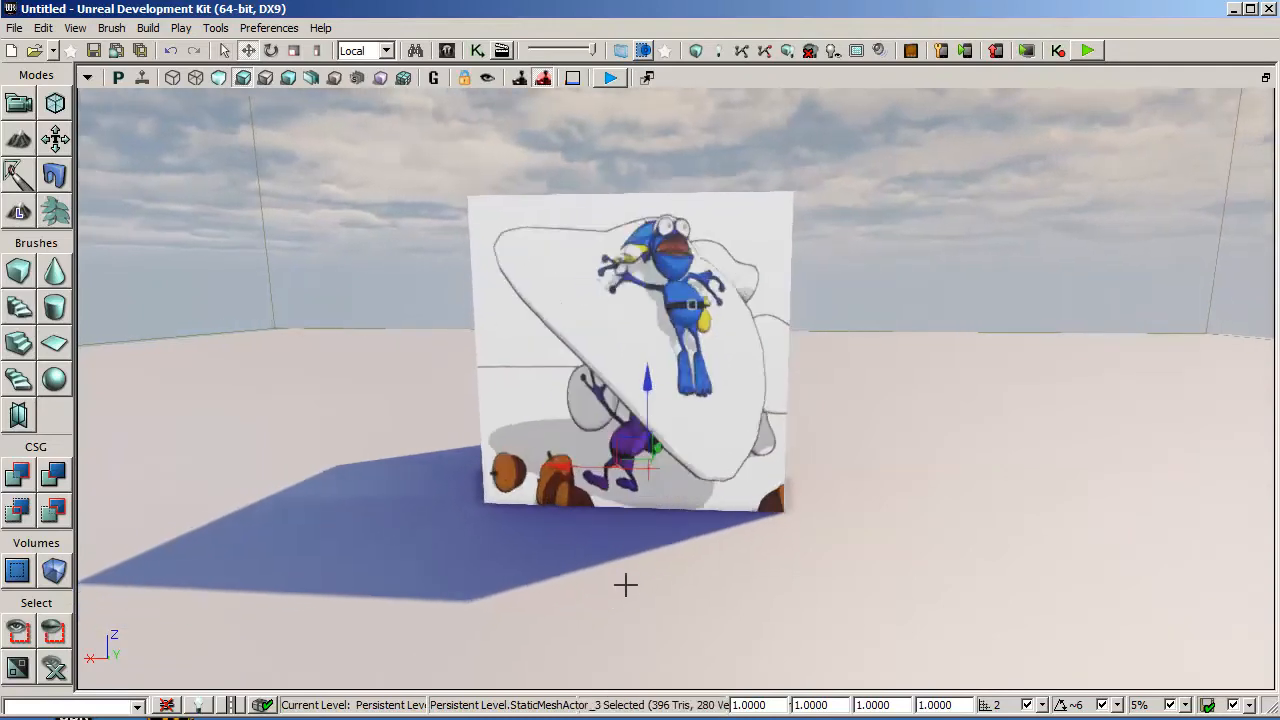
- Play the level in the viewport and walk around the cube to check the video on its faces
{"action": "left_click", "coordinate": [609, 78]}
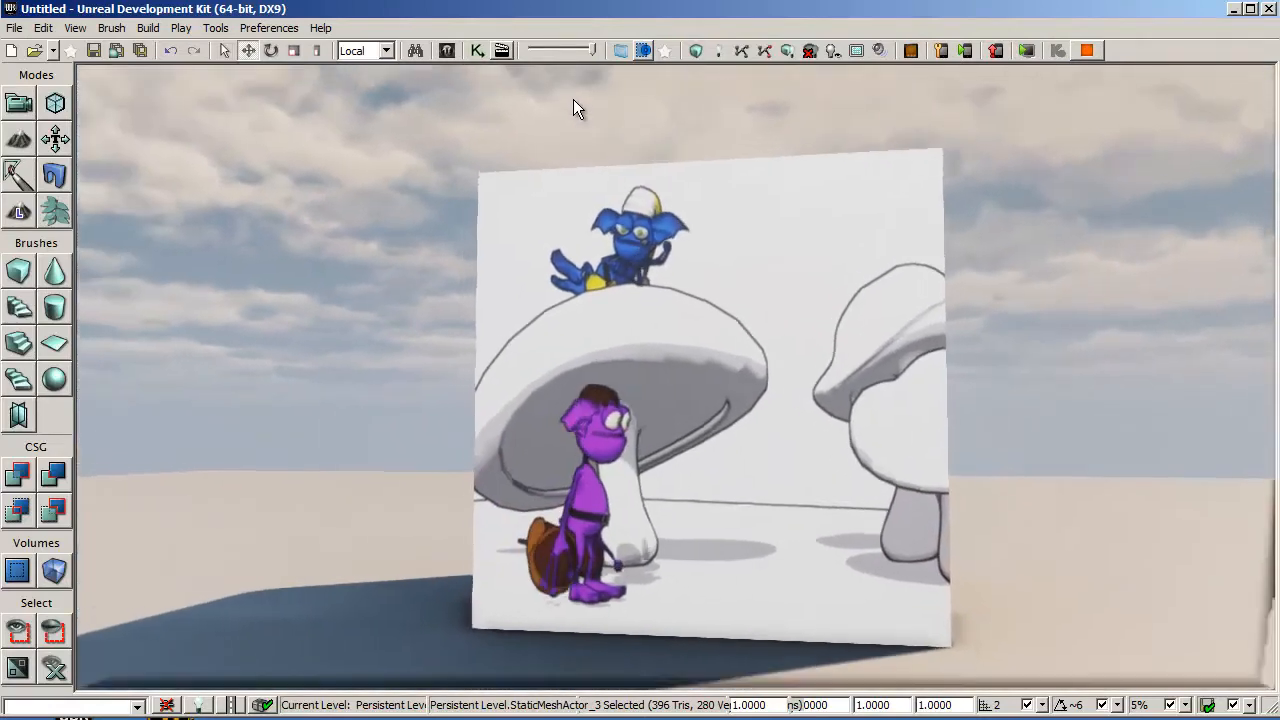
{"action": "key", "text": "s"}
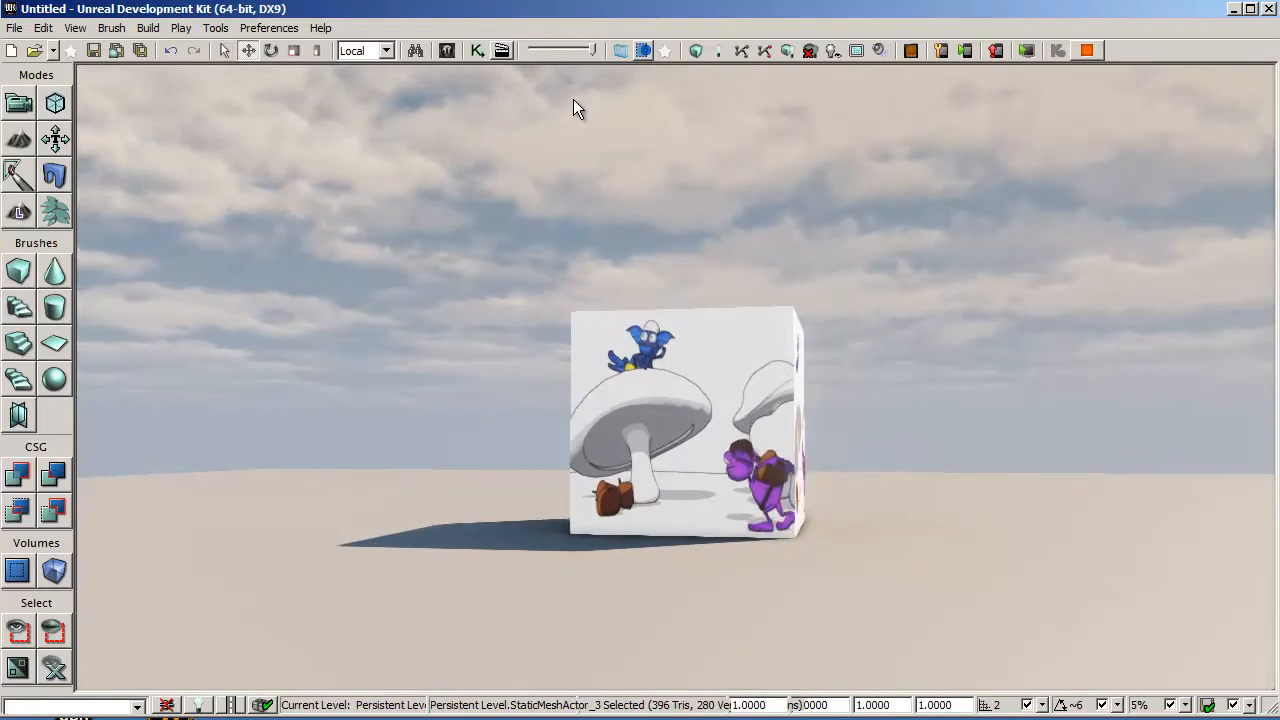
{"action": "key", "text": "d"}
{"action": "key", "text": "a"}
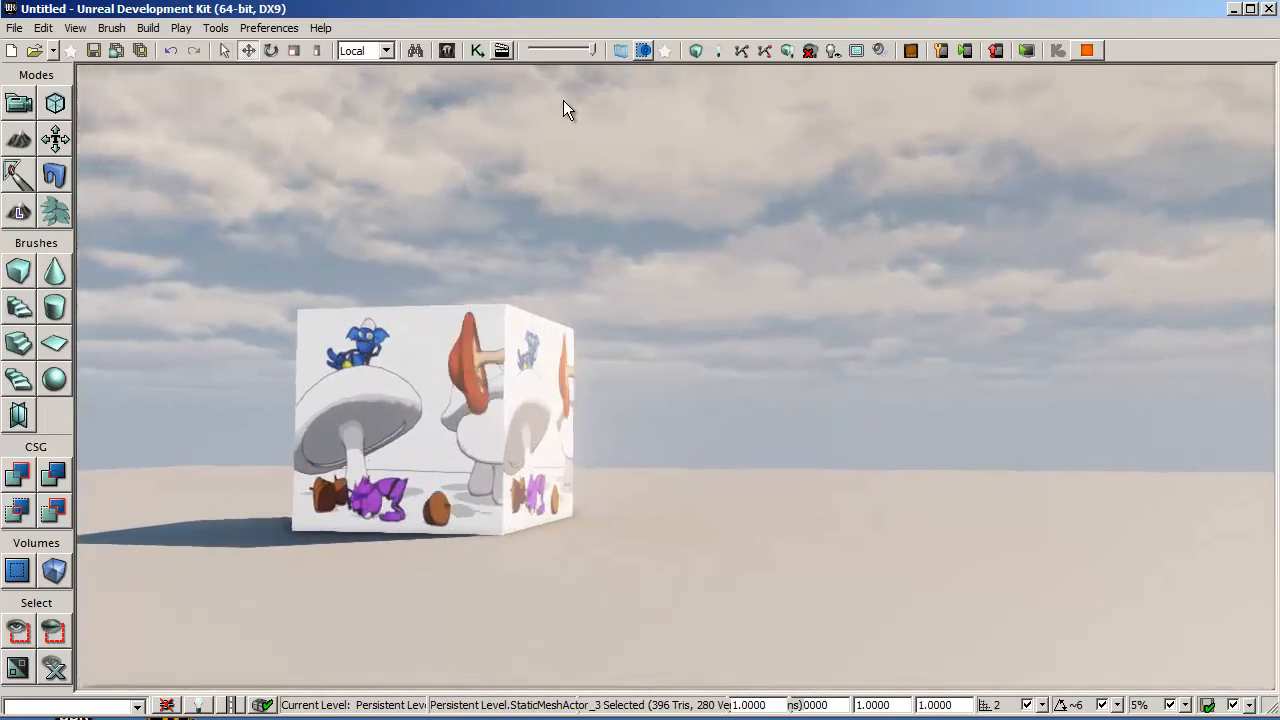
{"action": "key", "text": "w"}
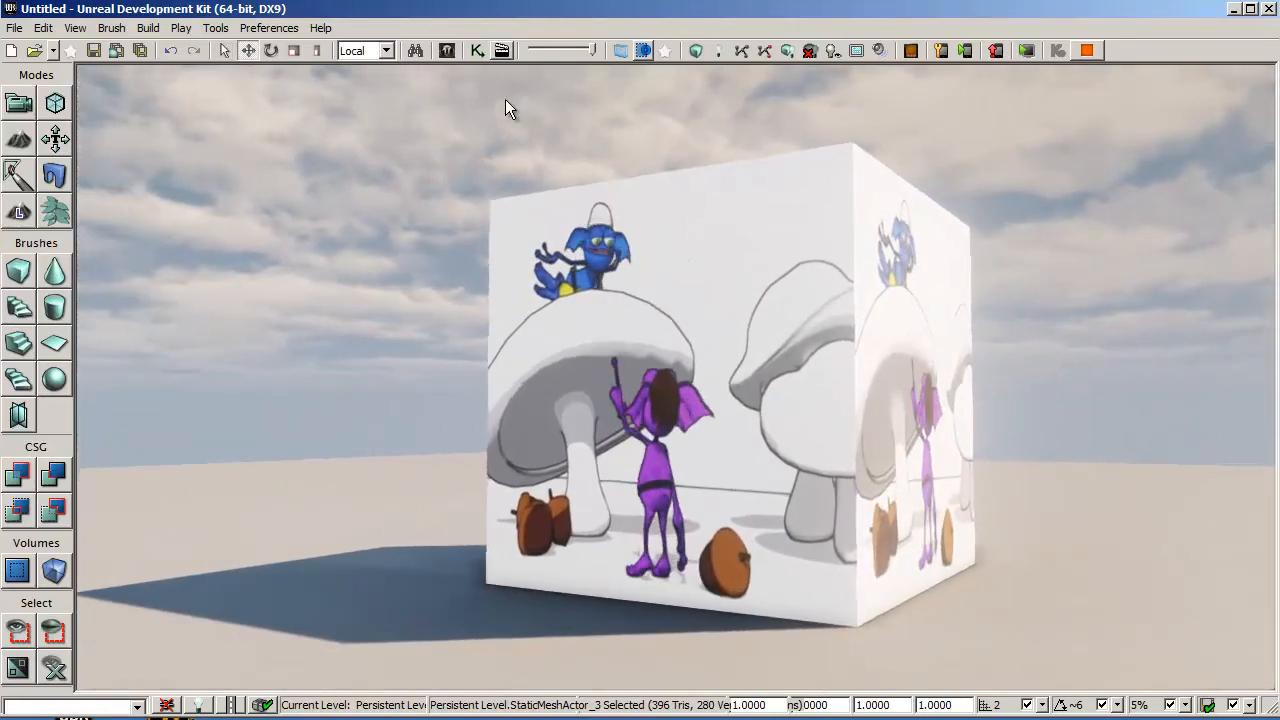
{"action": "key", "text": "w"}
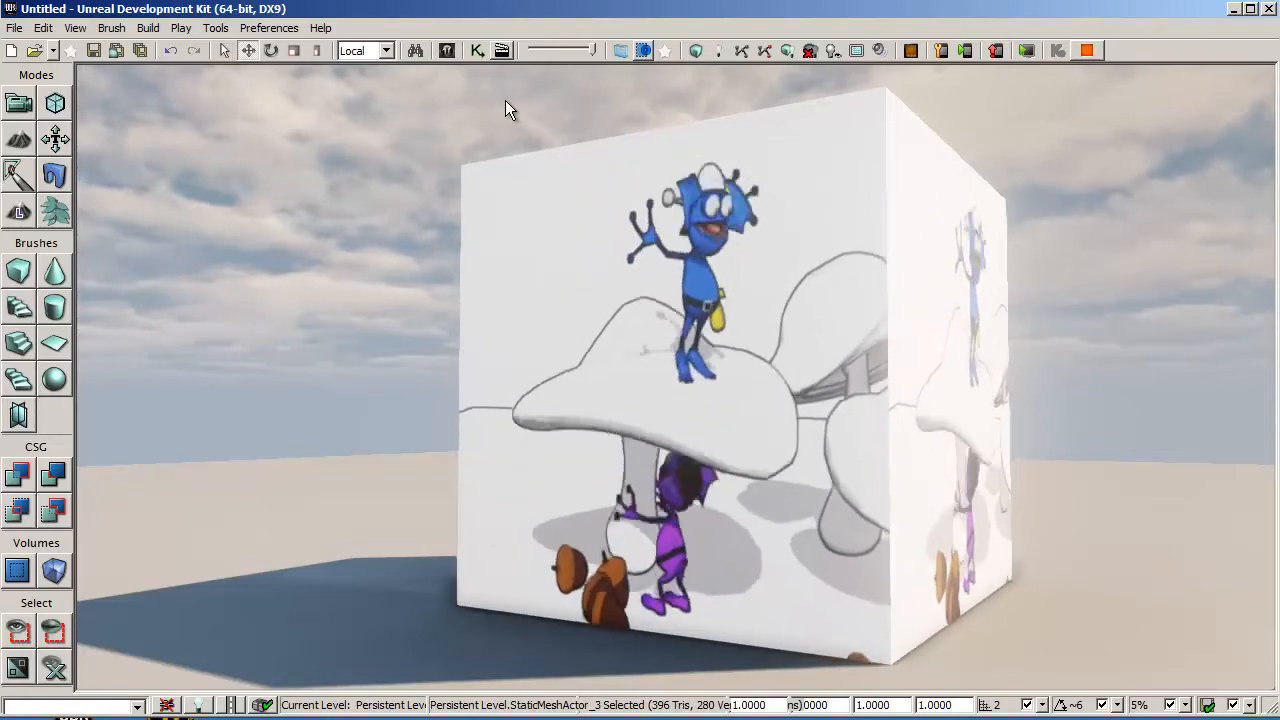
{"action": "key", "text": "a"}
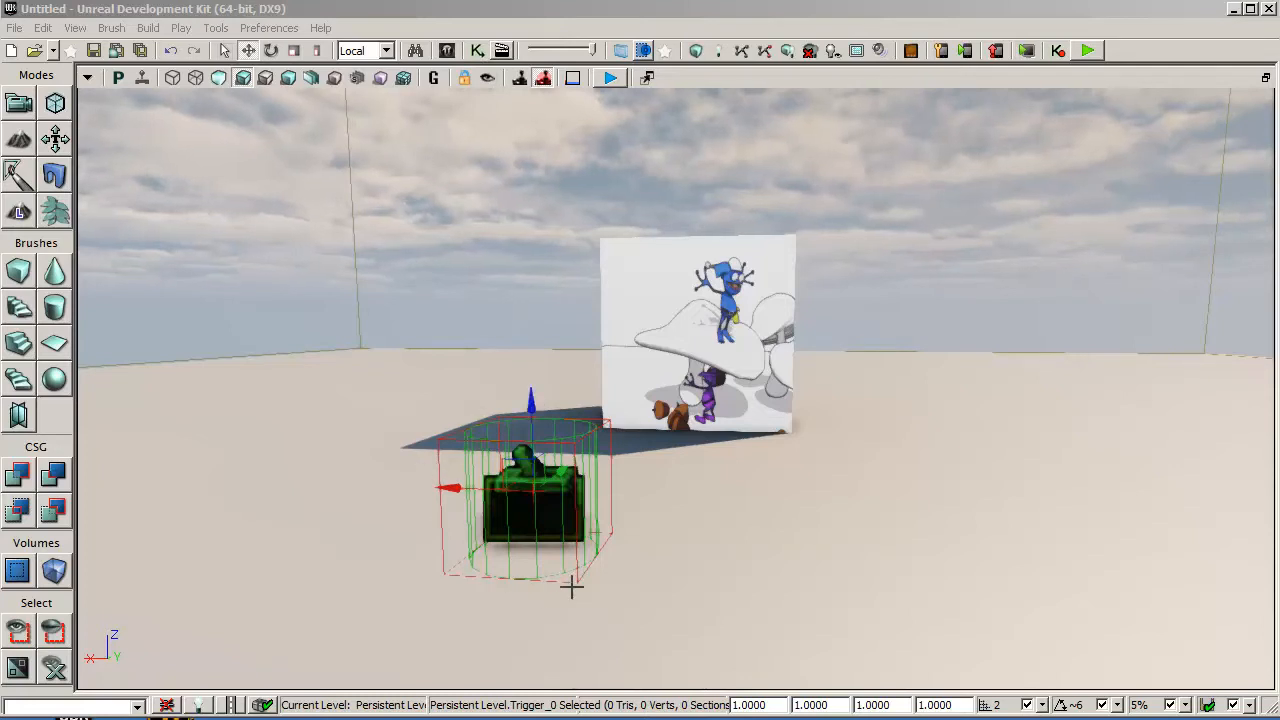
- Examine the Kismet sequence linking the trigger touch and level-loaded events to Control Movie Texture, including its Movie Texture property
{"action": "left_click", "coordinate": [479, 51]}
{"action": "left_click_drag", "start_coordinate": [356, 266], "coordinate": [257, 232]}
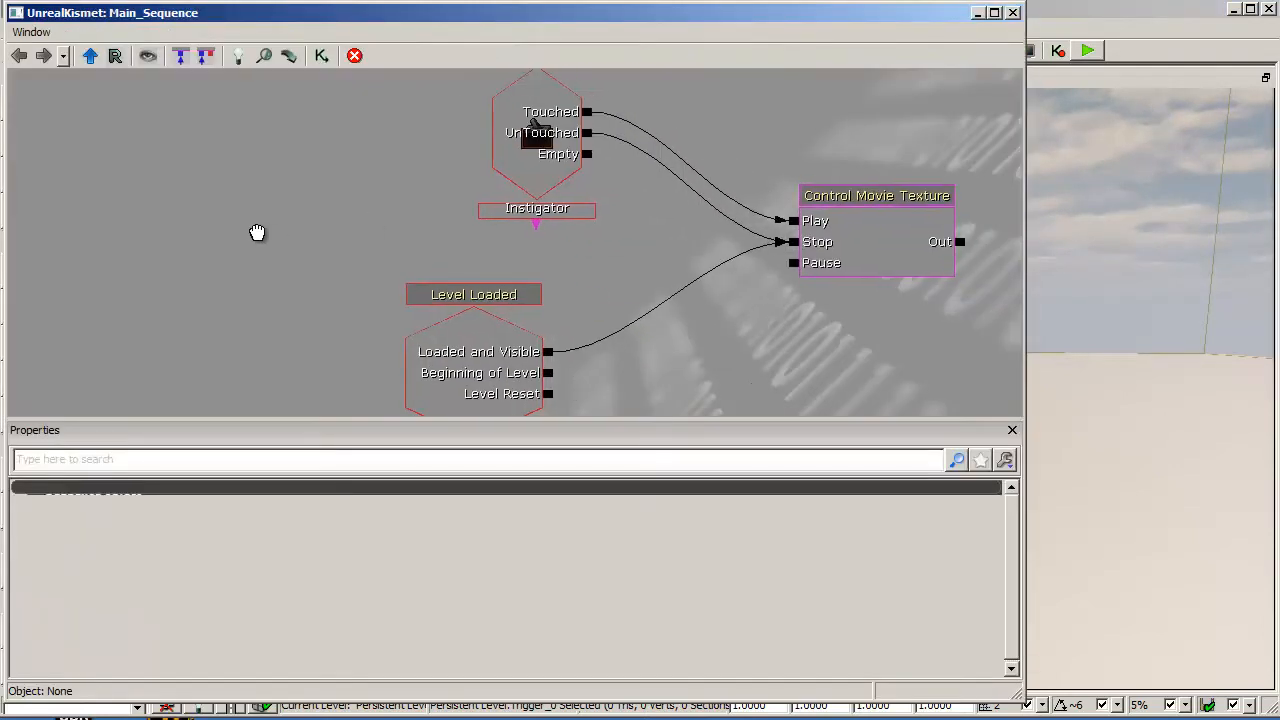
{"action": "left_click", "coordinate": [1012, 430]}
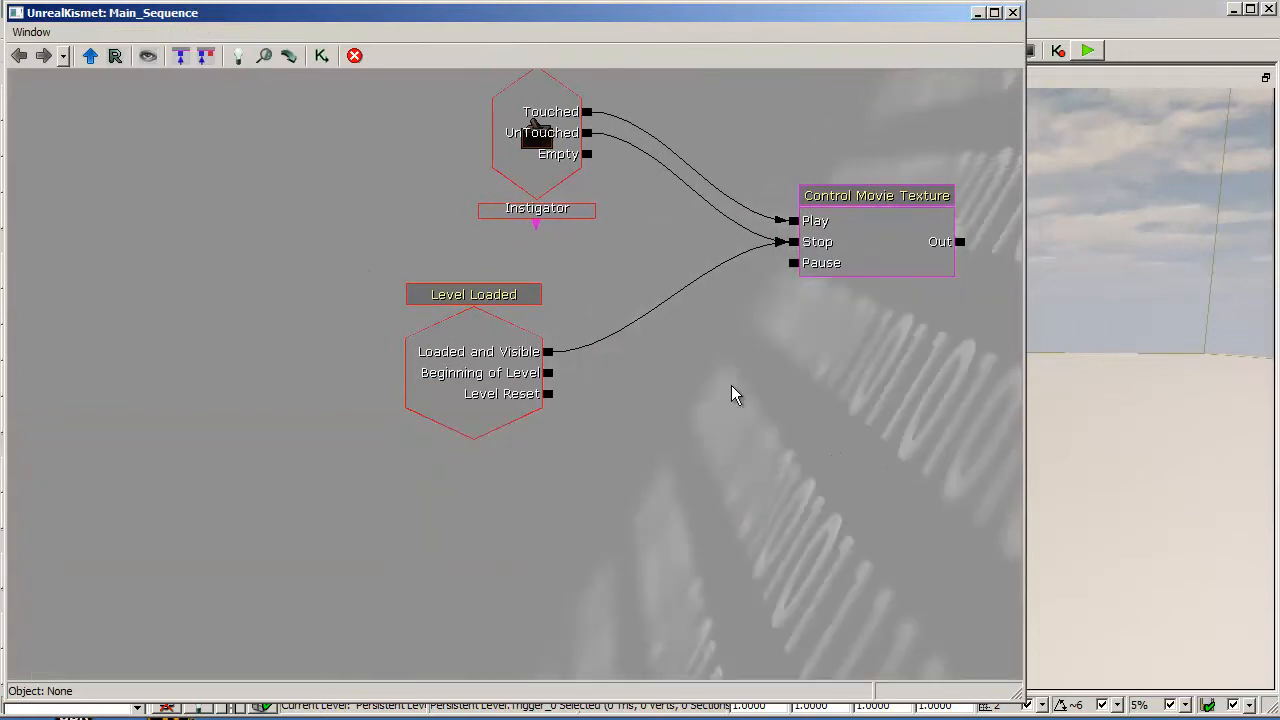
{"action": "left_click_drag", "start_coordinate": [731, 390], "coordinate": [626, 502]}
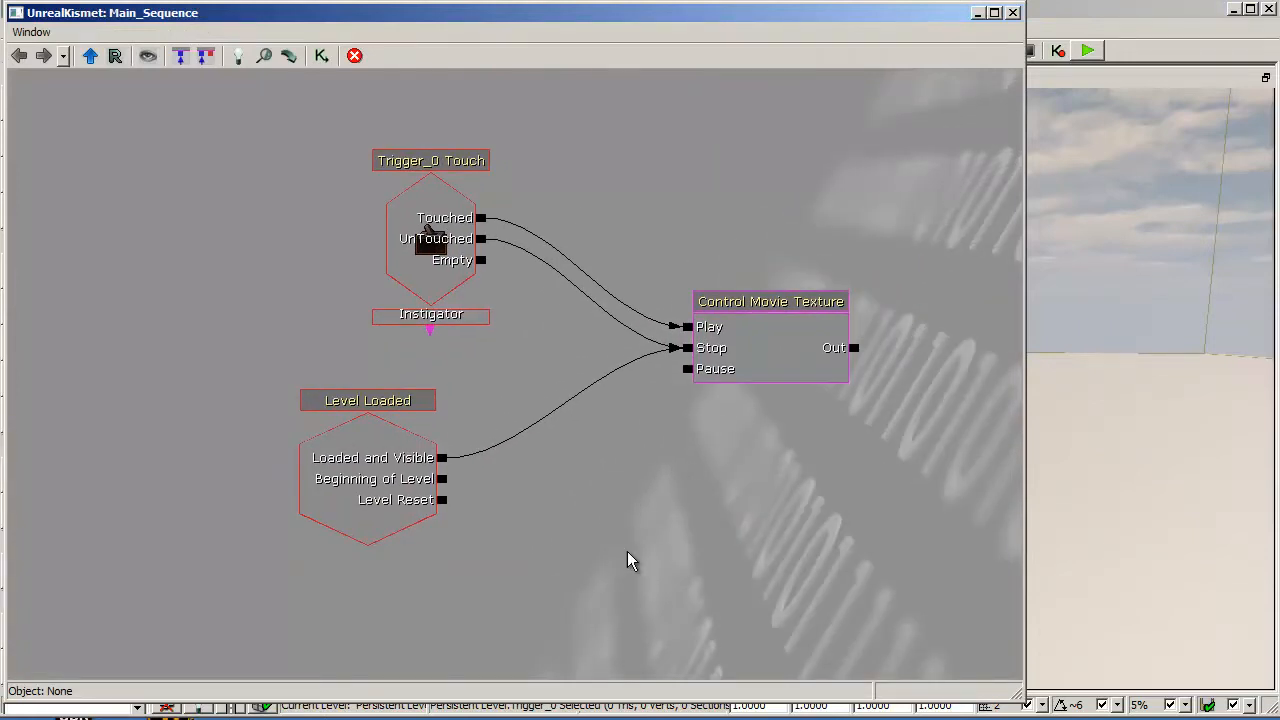
{"action": "left_click", "coordinate": [771, 346]}
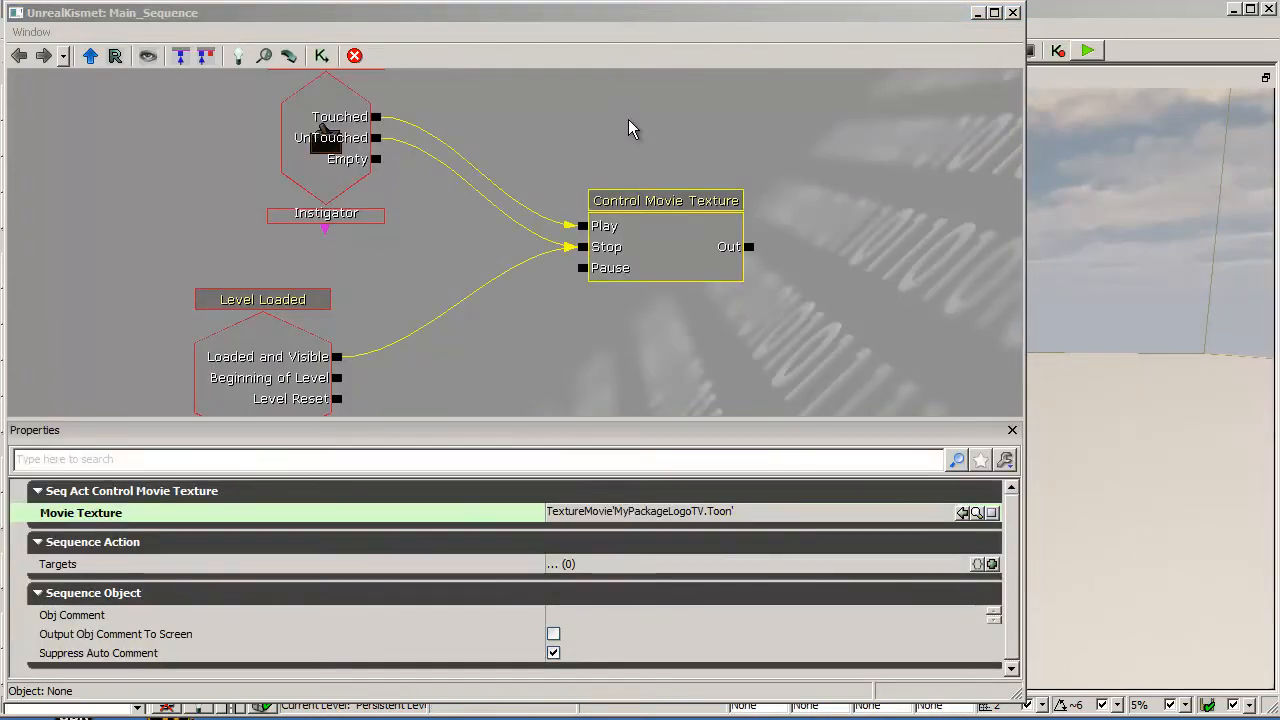
{"action": "left_click", "coordinate": [666, 246]}
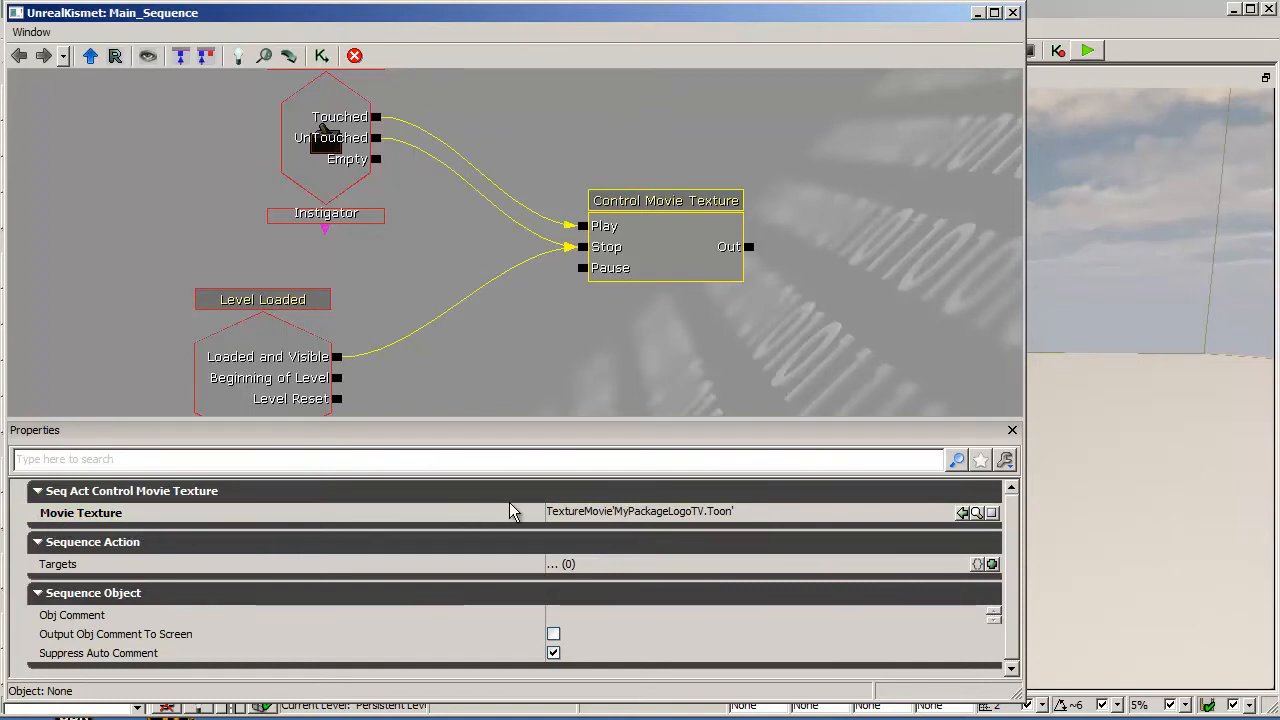
{"action": "left_click", "coordinate": [980, 513]}
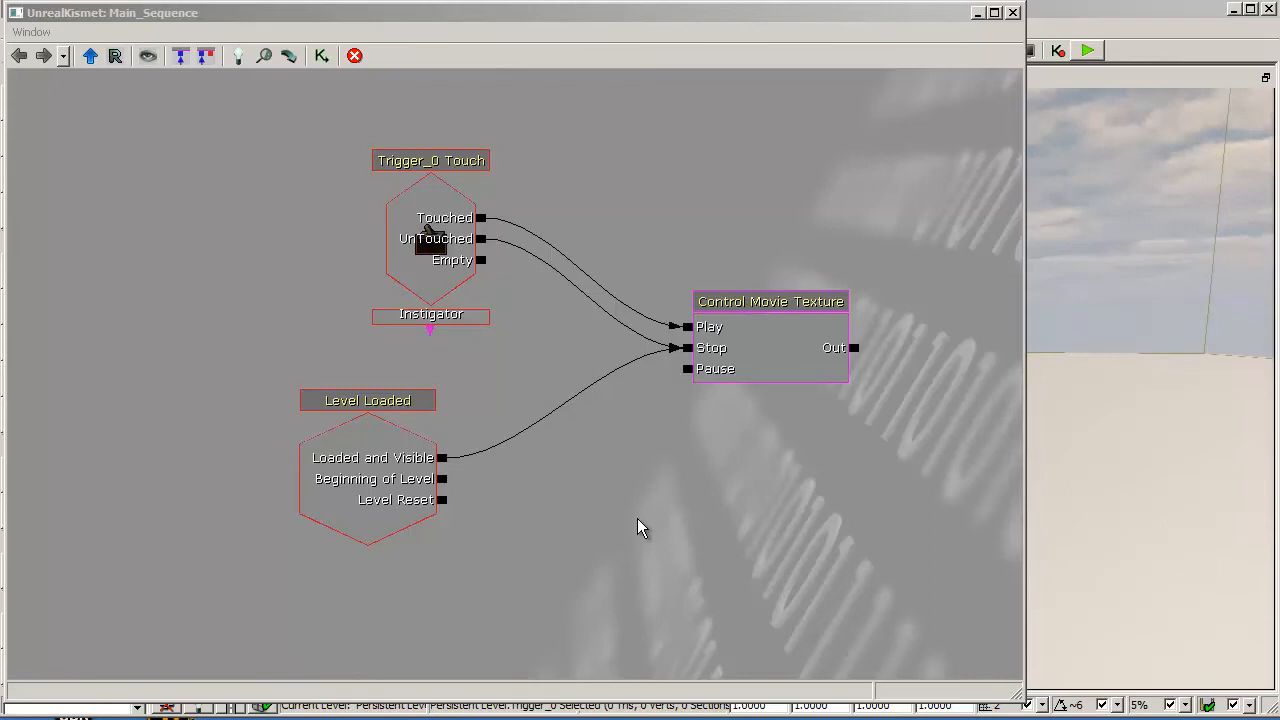
- Look up the Control Movie Texture action among Kismet's new cinematic actions without adding it
{"action": "right_click", "coordinate": [593, 87]}
{"action": "mouse_move", "coordinate": [640, 69]}
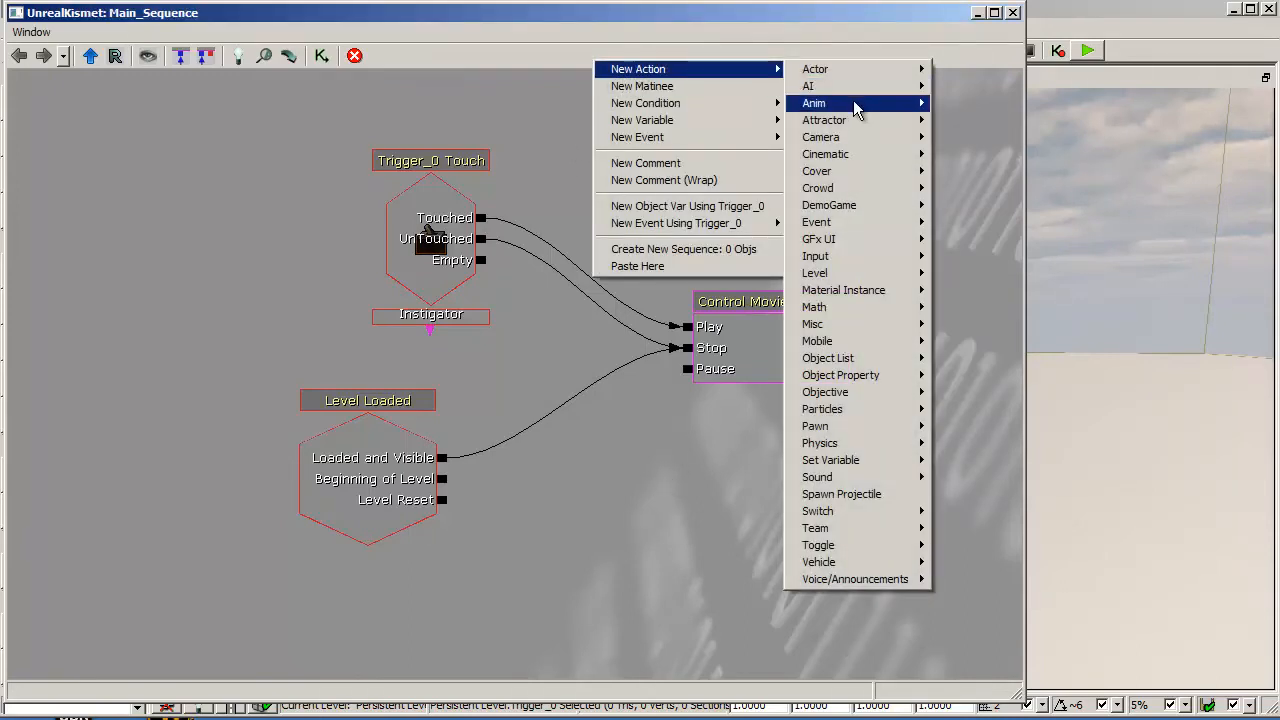
{"action": "mouse_move", "coordinate": [848, 157]}
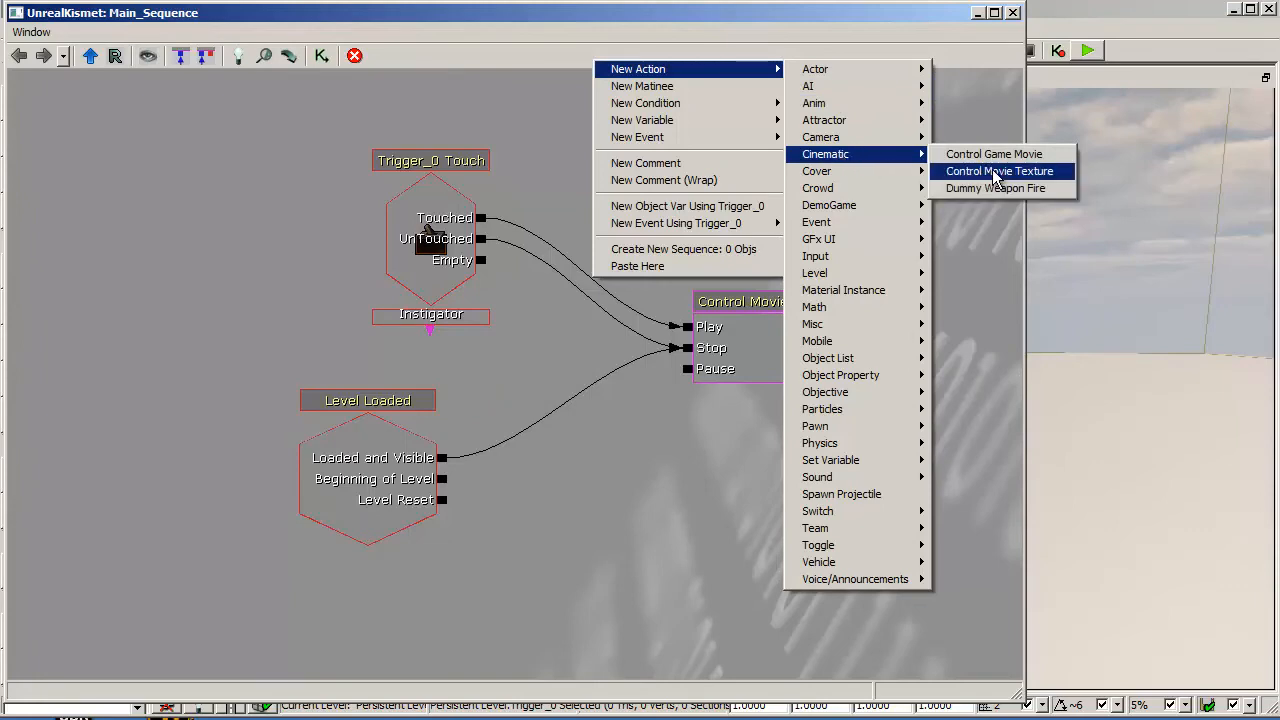
{"action": "left_click", "coordinate": [975, 280]}
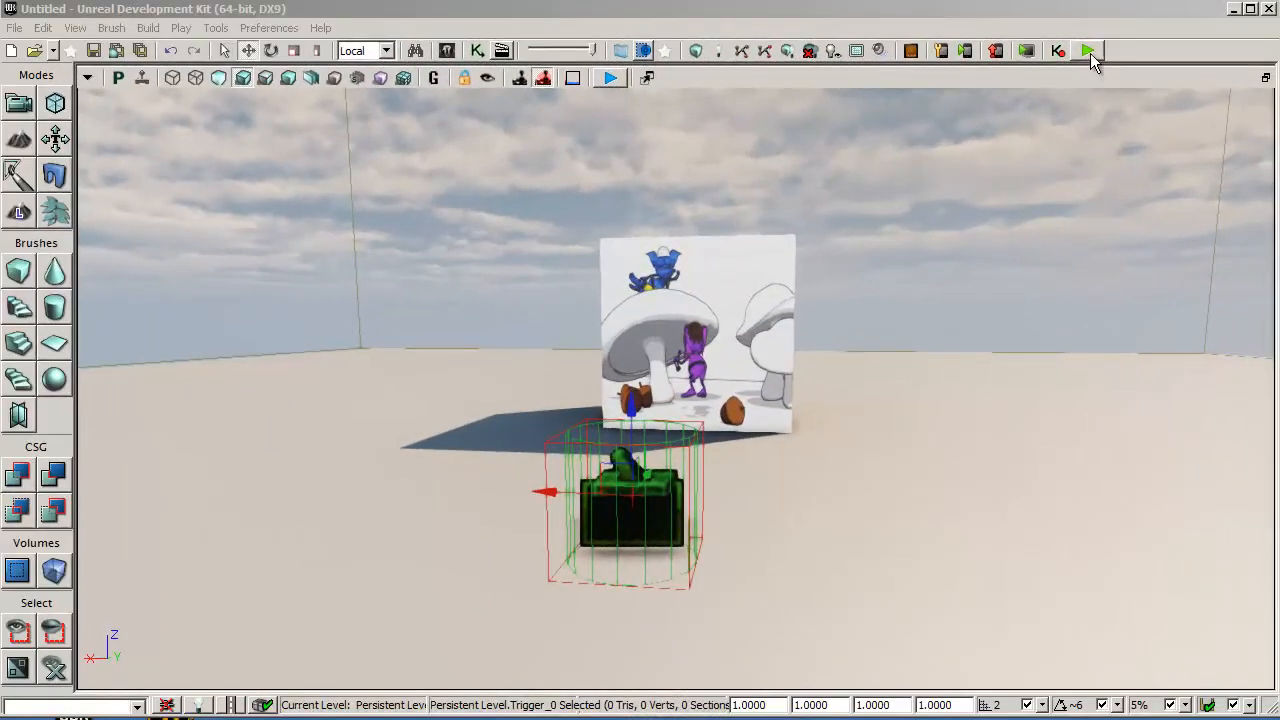
- Play the level in a separate window to test the trigger-controlled video, and exit the play session
{"action": "left_click", "coordinate": [1088, 51]}
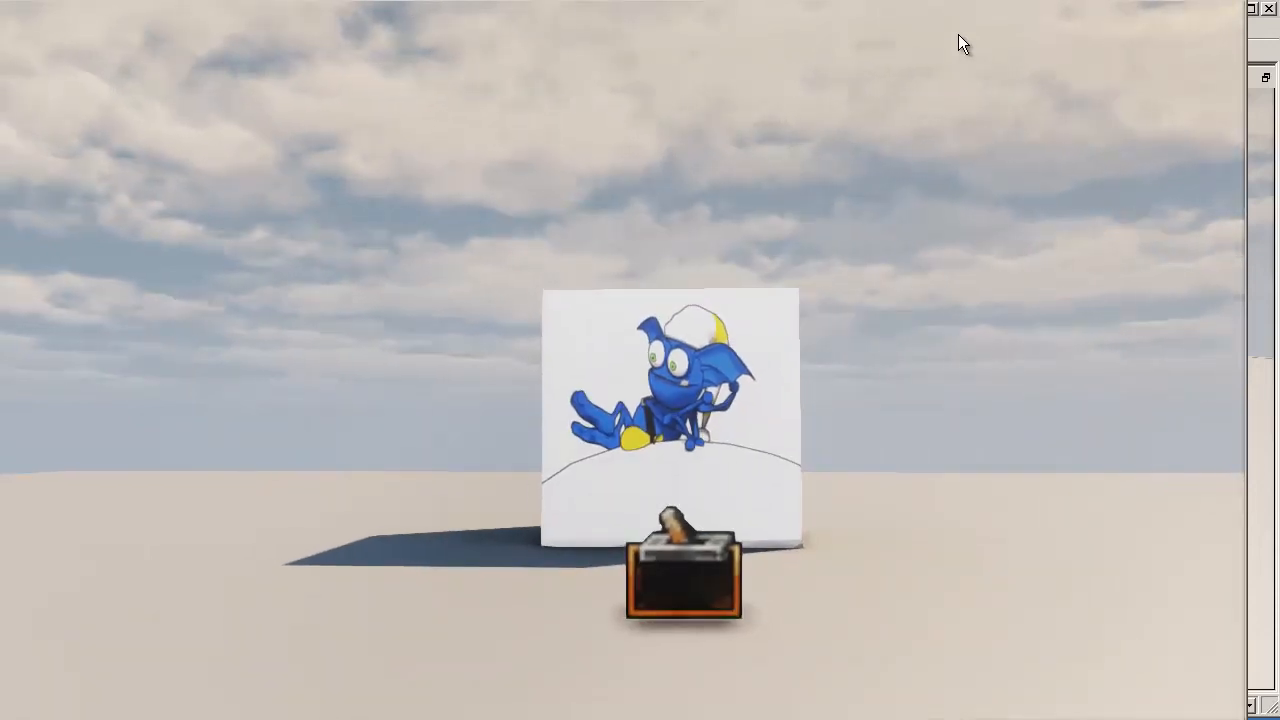
{"action": "key", "text": "Escape"}
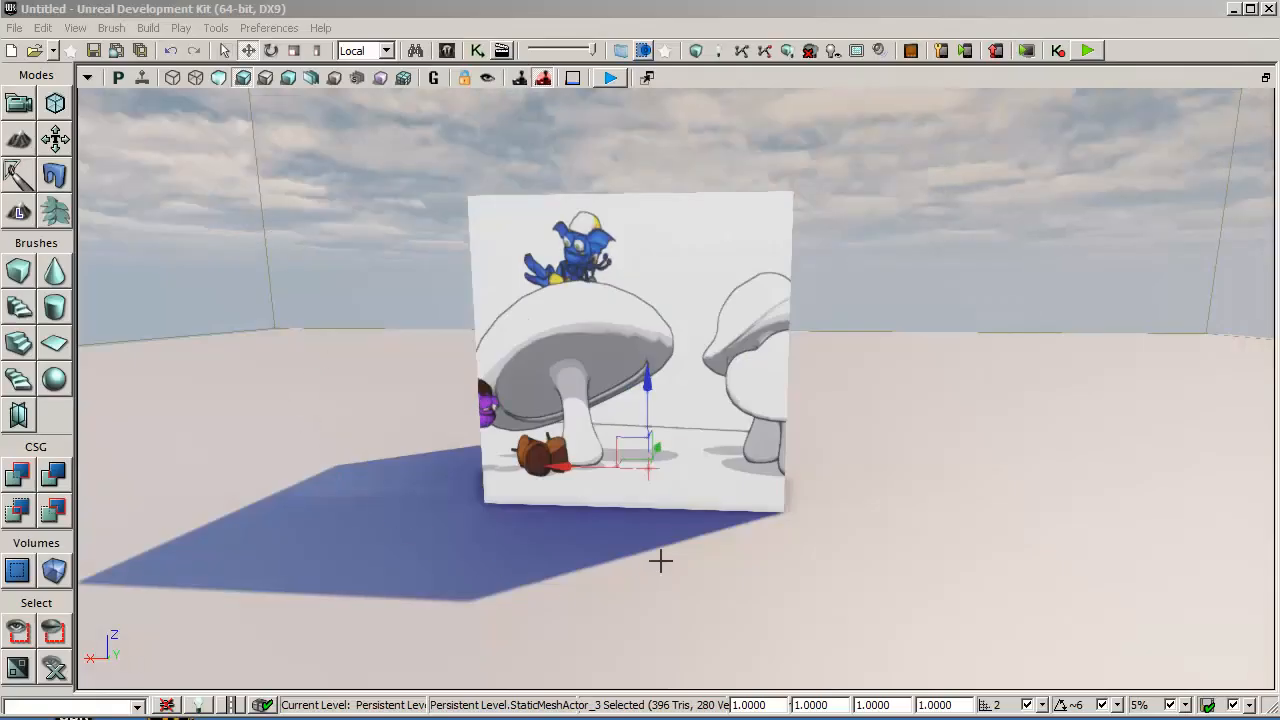